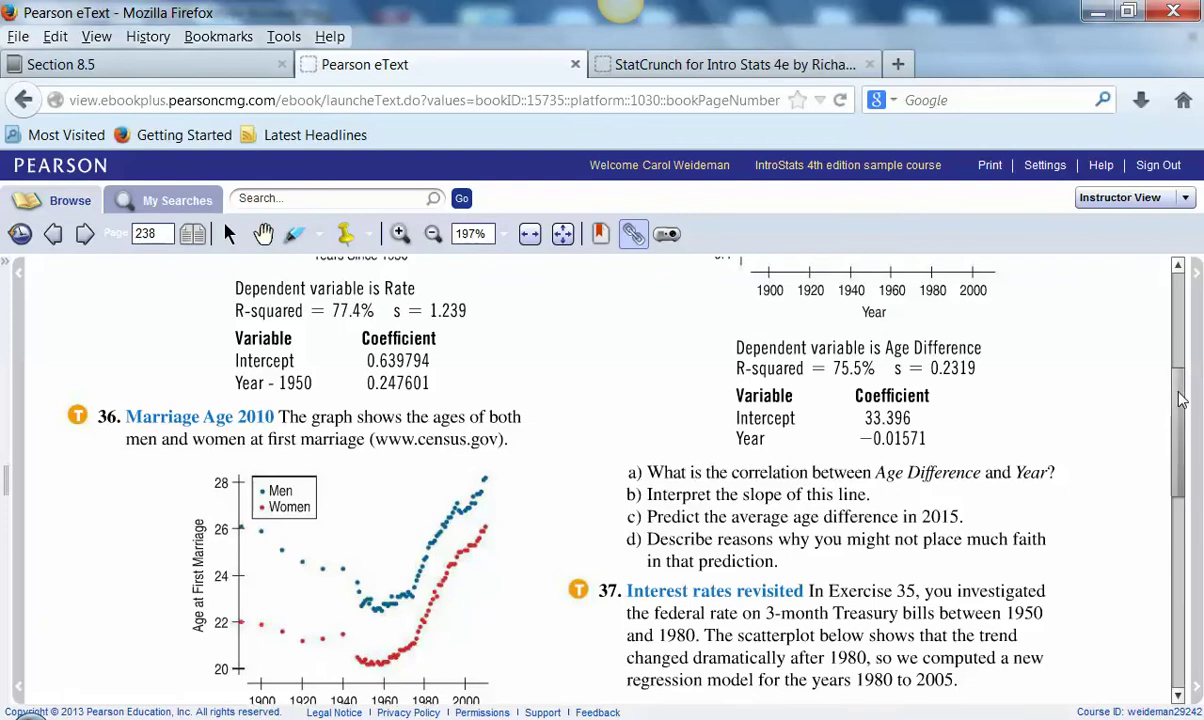
Read exercise 36, Marriage Age 2010, in the eText, then switch to the StatCrunch Marriage_Age_2010 data
scroll(1180, 422, down, 2)
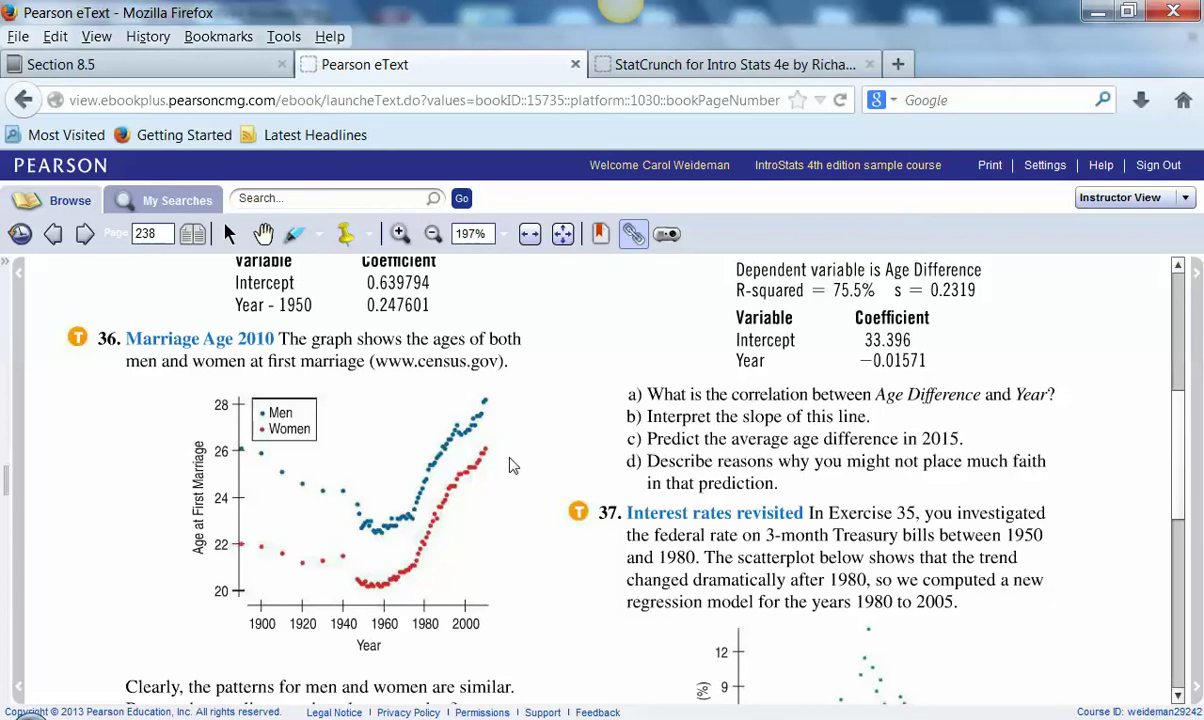
scroll(510, 465, up, 1)
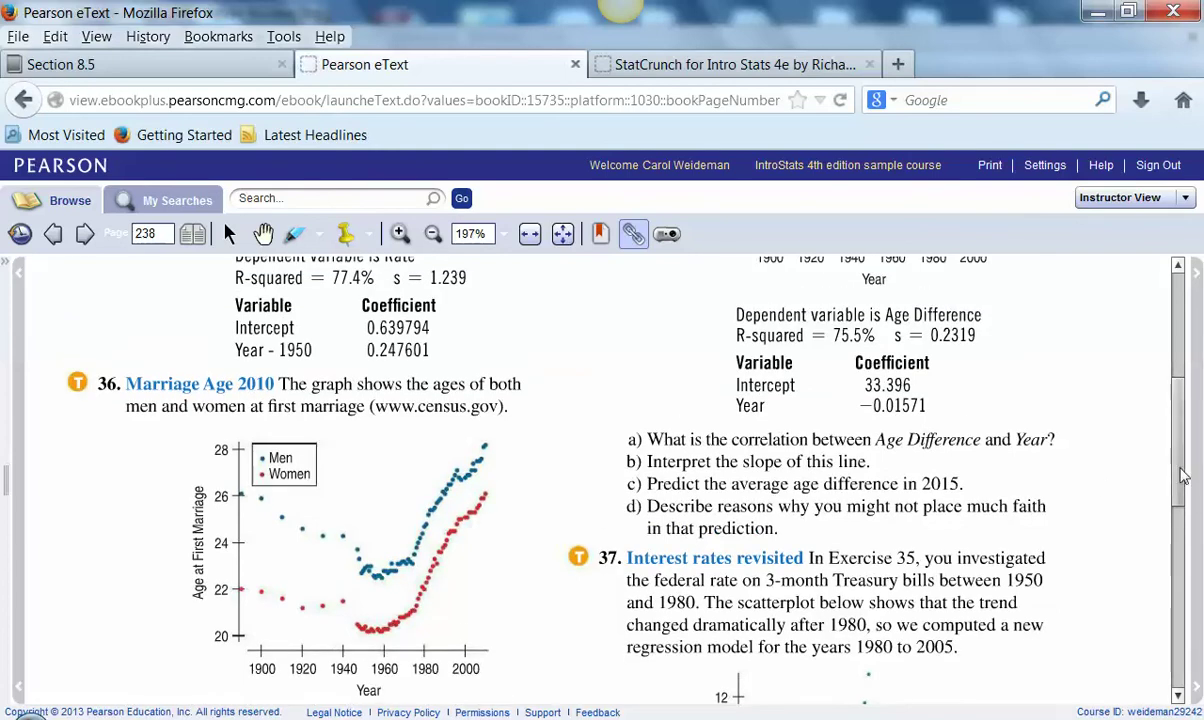
drag(1185, 463, 1190, 620)
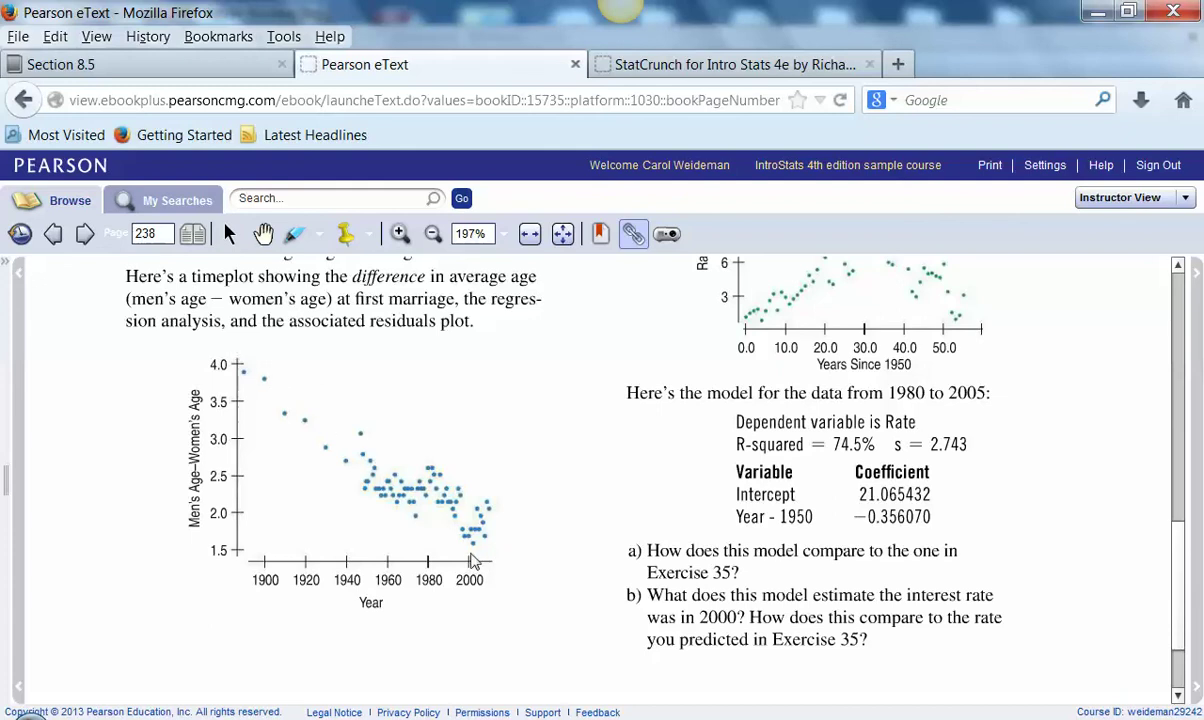
click(728, 66)
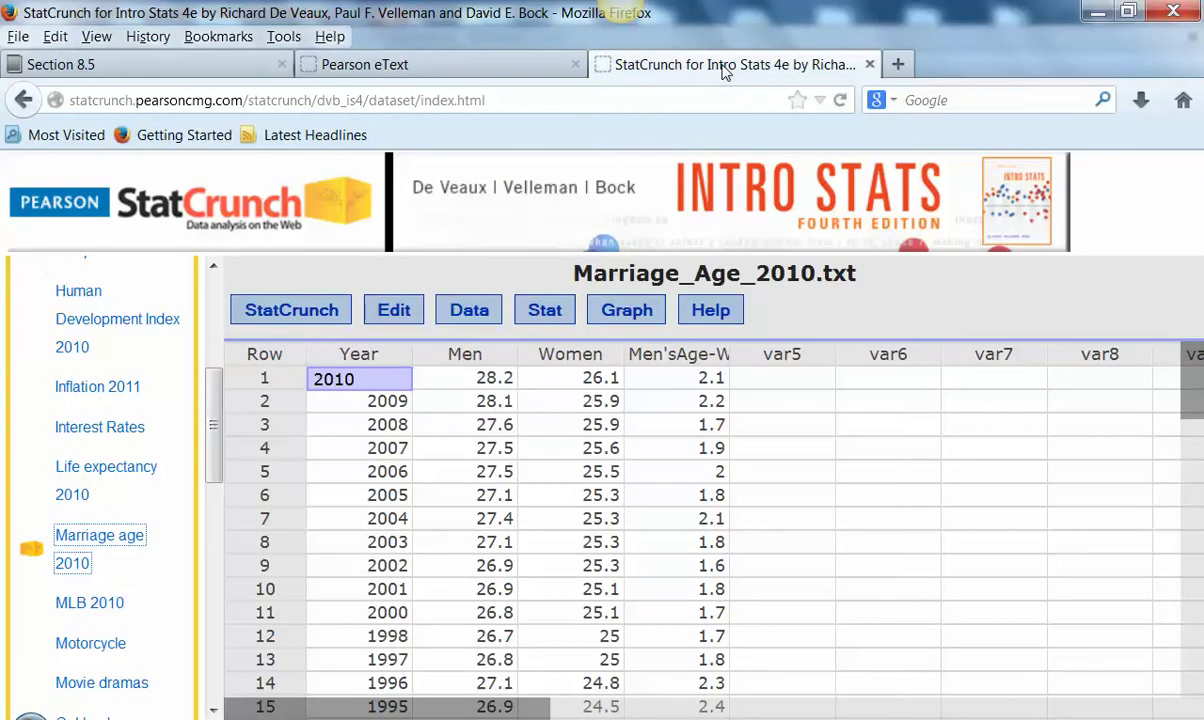
drag(210, 428, 224, 344)
scroll(222, 350, down, 4)
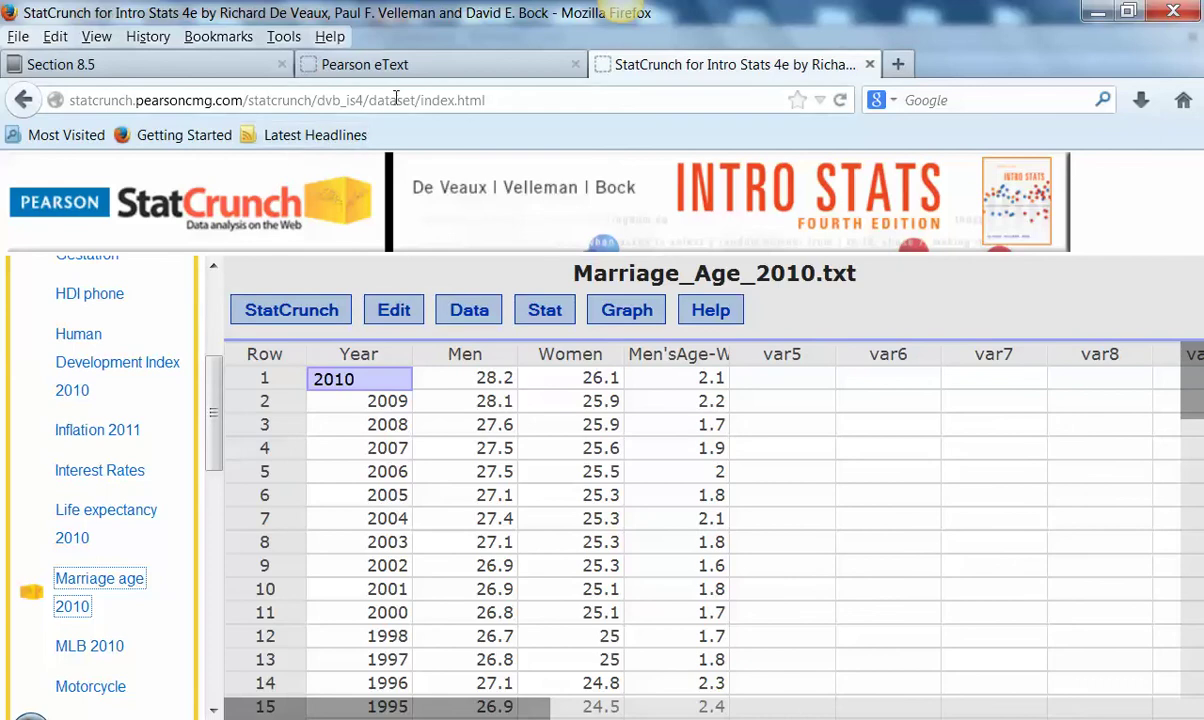
click(375, 65)
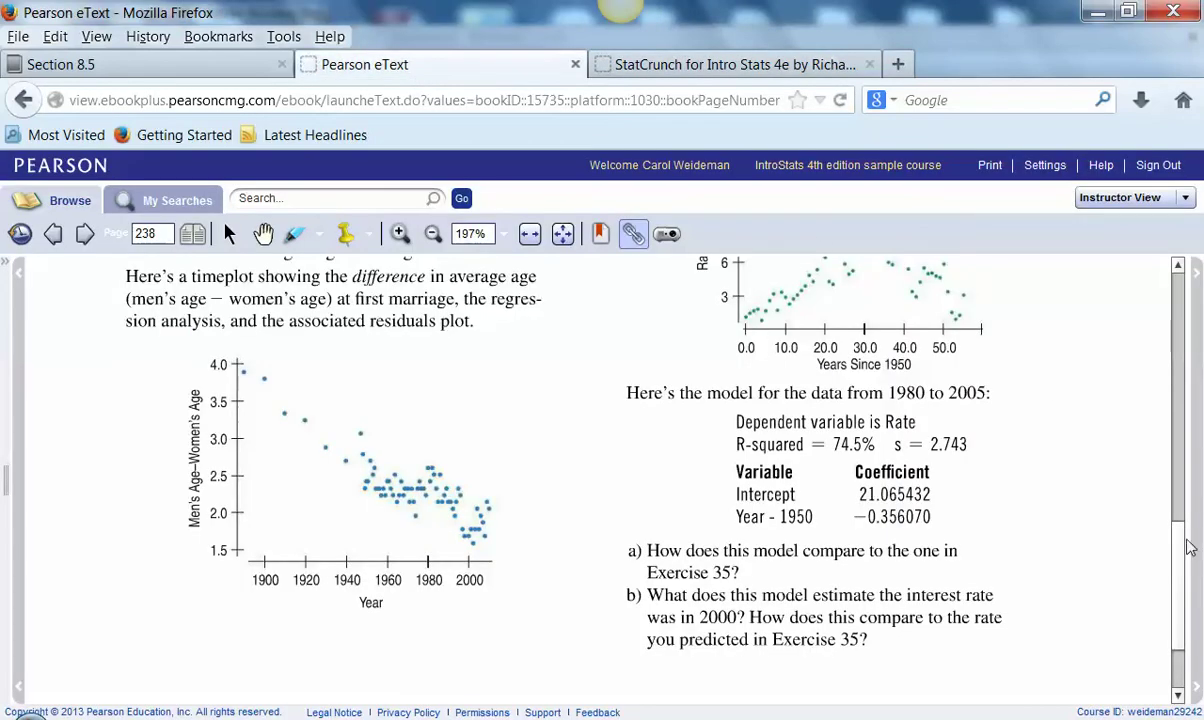
scroll(1178, 537, up, 1)
scroll(1178, 537, up, 4)
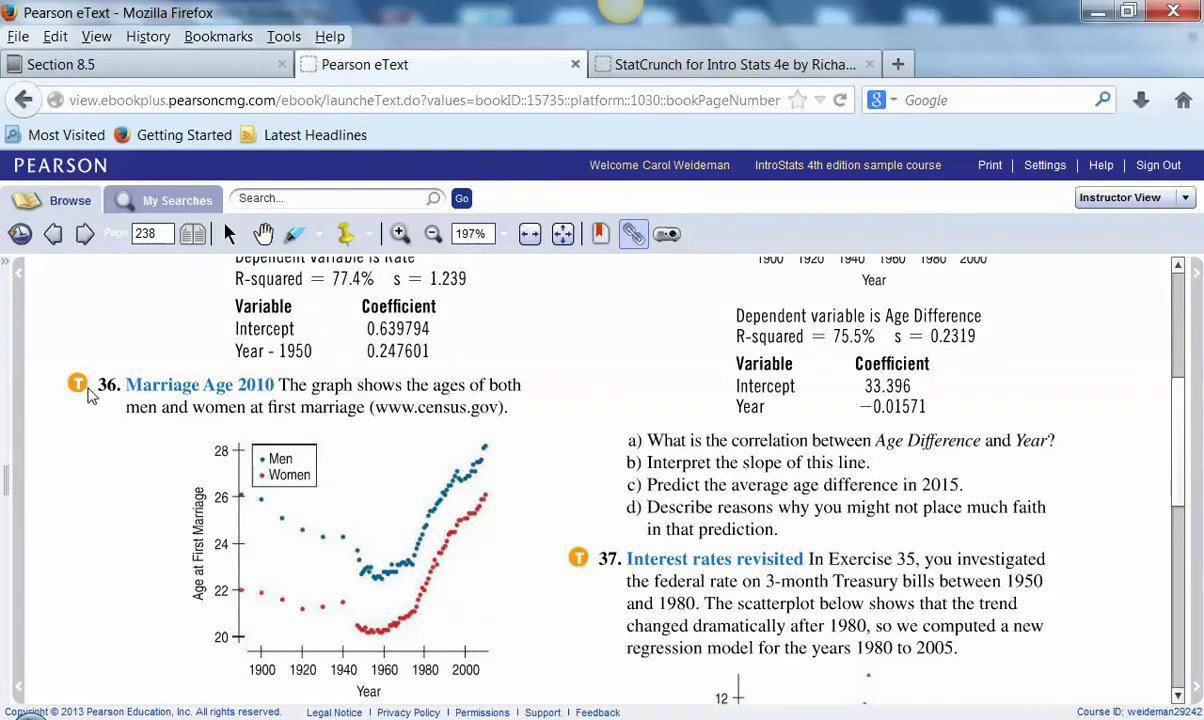
click(606, 70)
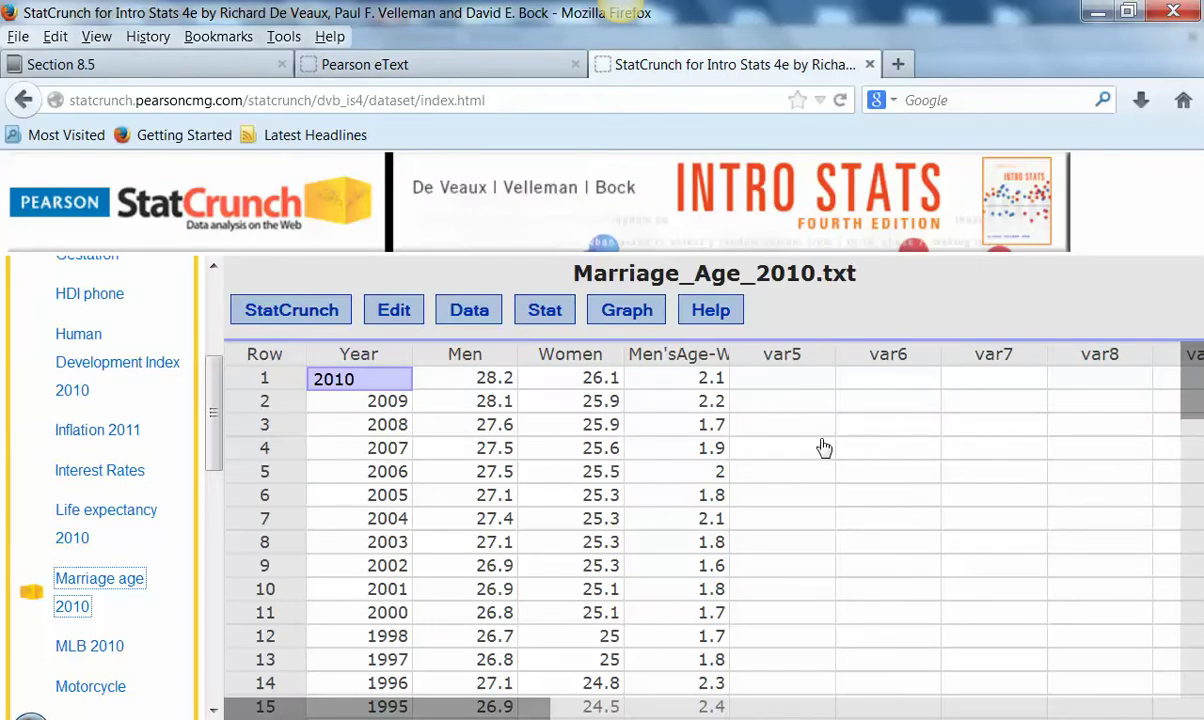
Plot Men'sAge-Women'sAge (Y) against Year (X) as a scatter plot and move it up and left
click(630, 313)
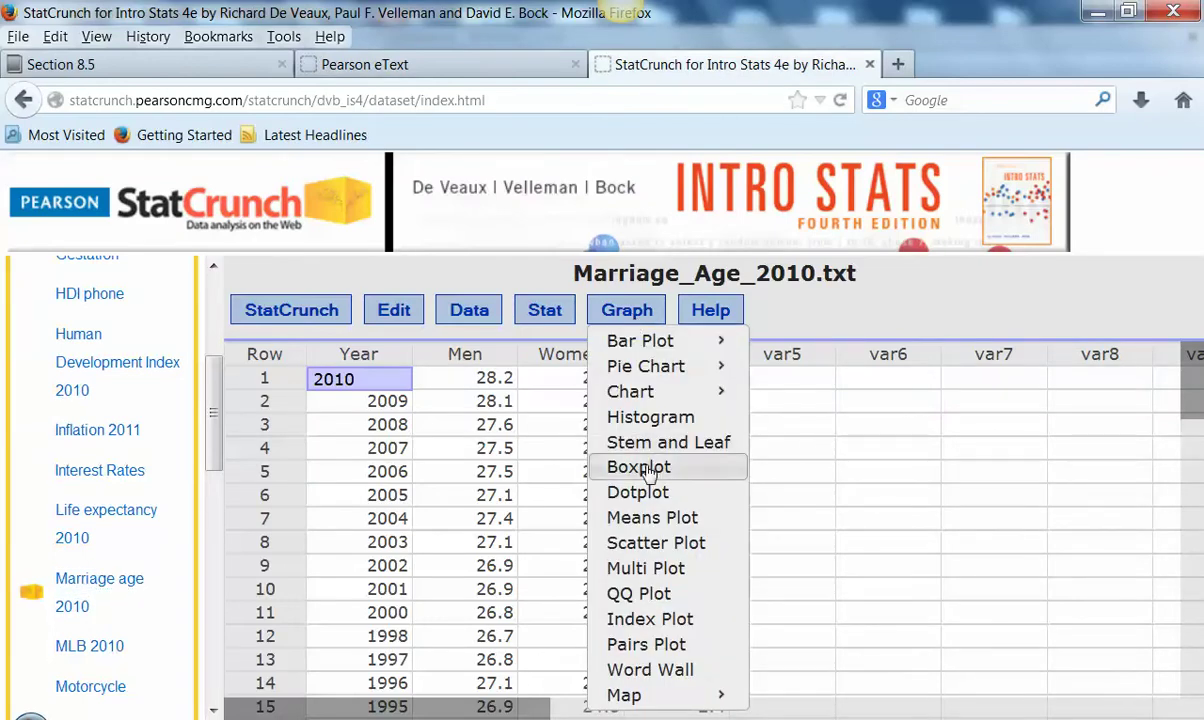
click(633, 546)
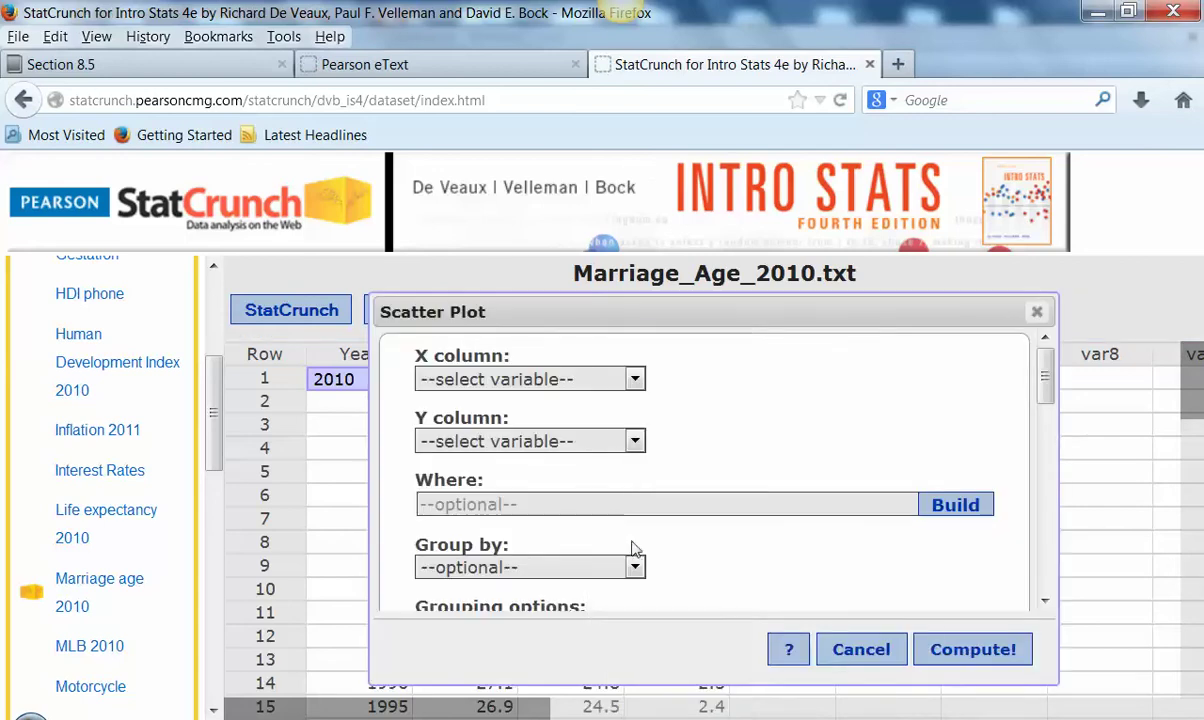
click(615, 389)
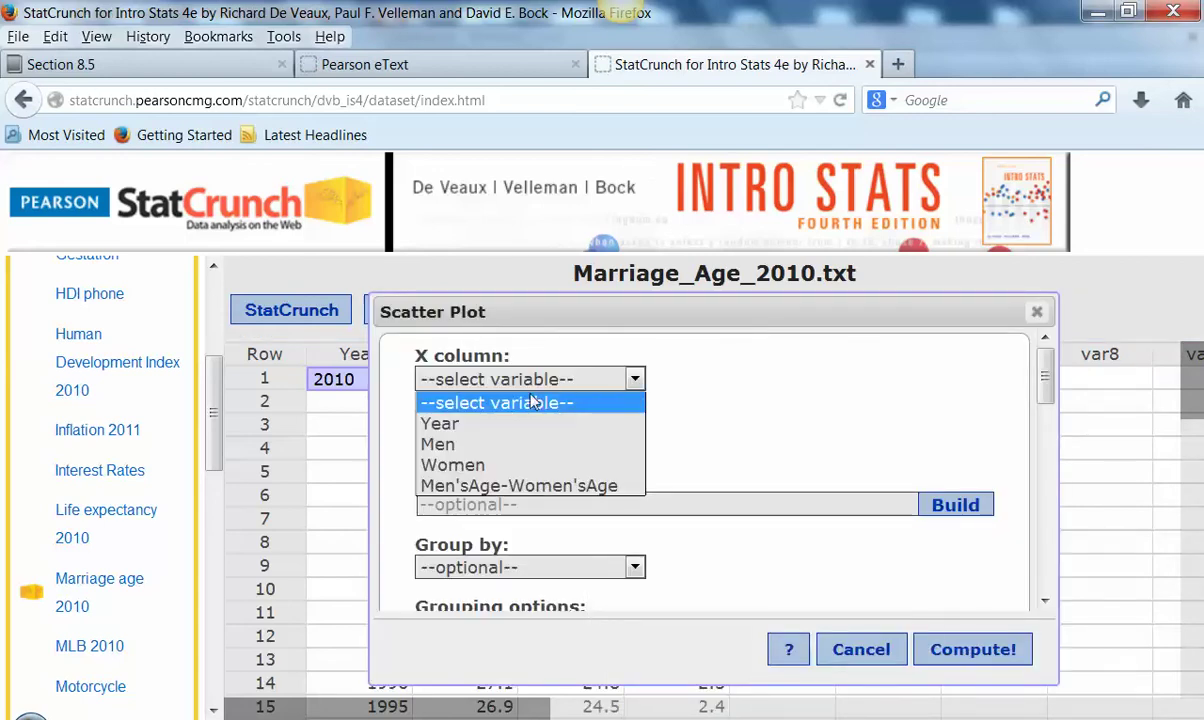
click(513, 423)
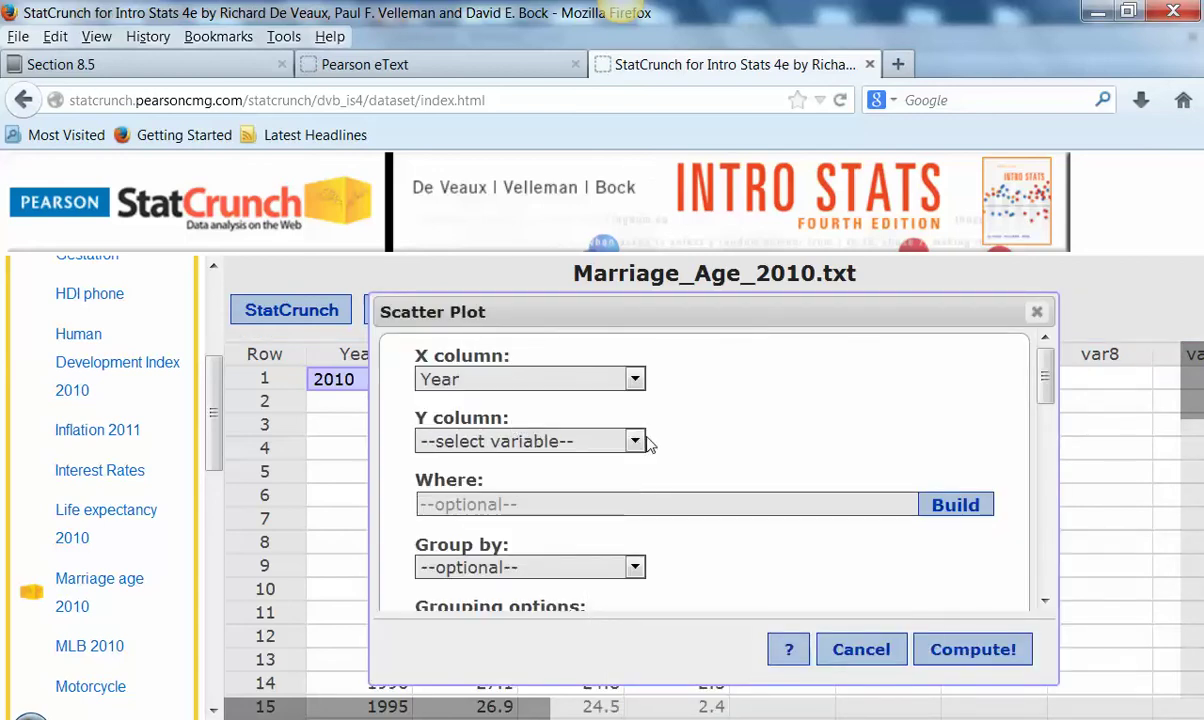
click(575, 441)
click(584, 548)
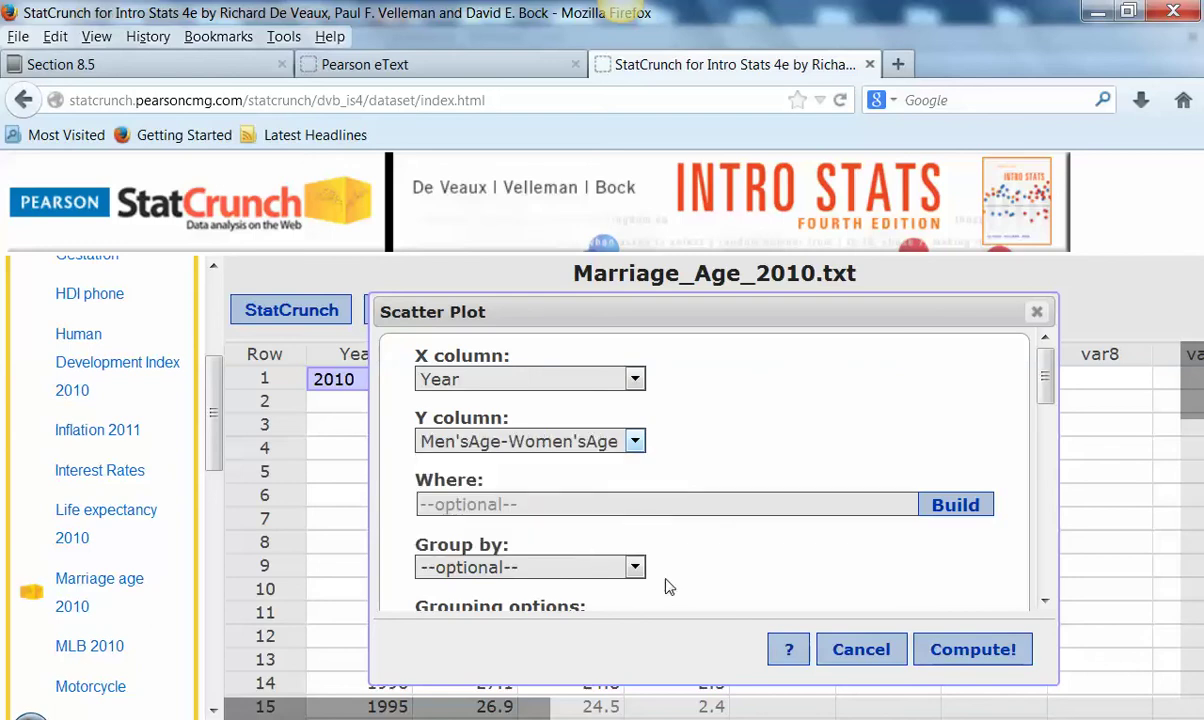
click(950, 649)
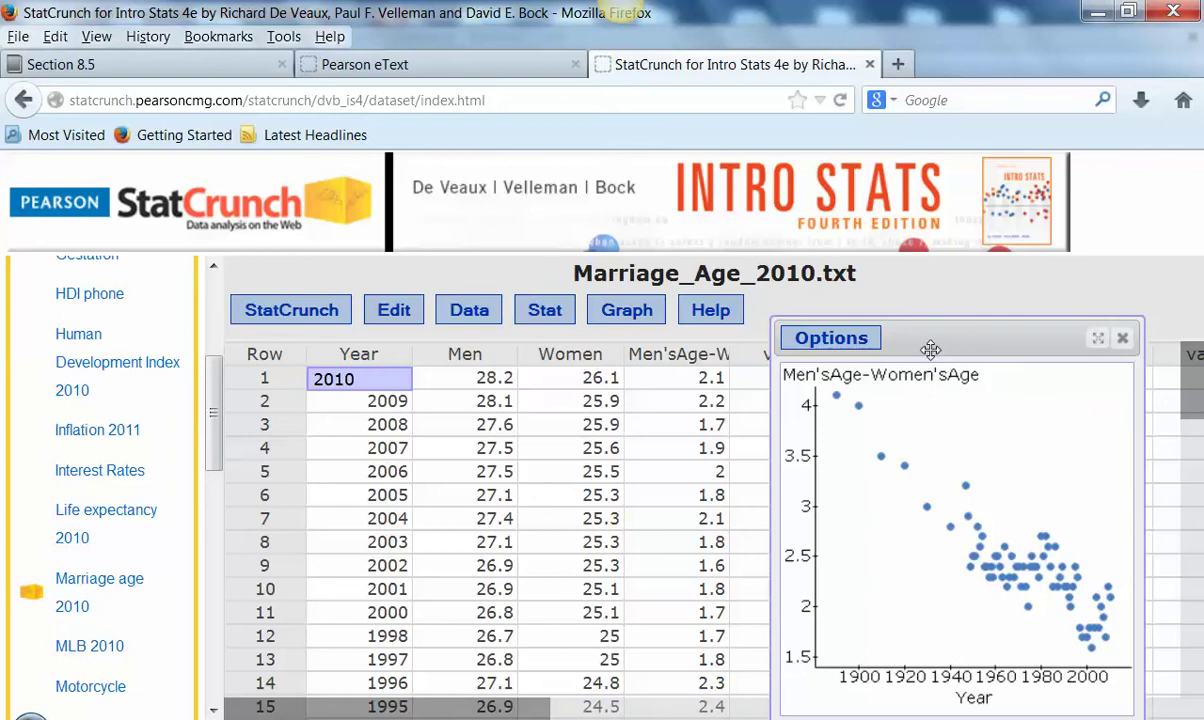
drag(925, 344, 907, 286)
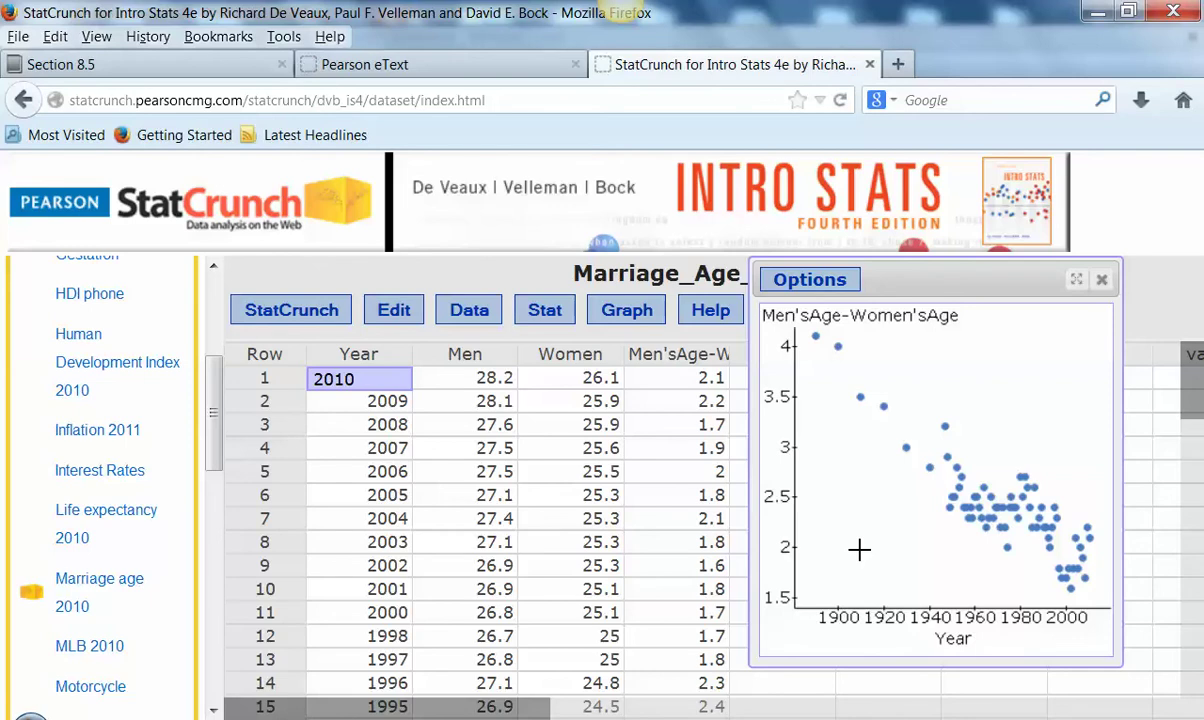
Compute the correlation between Year and Men'sAge-Women'sAge, which is -0.86903267
click(545, 312)
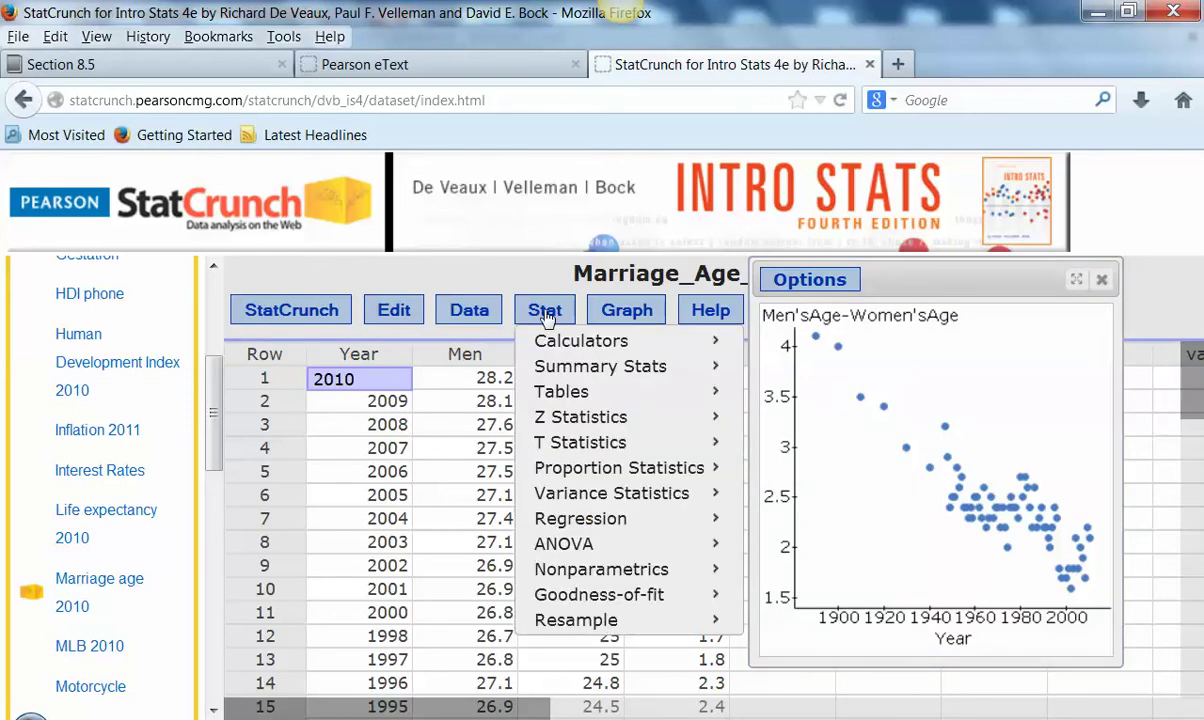
mouse_move(650, 366)
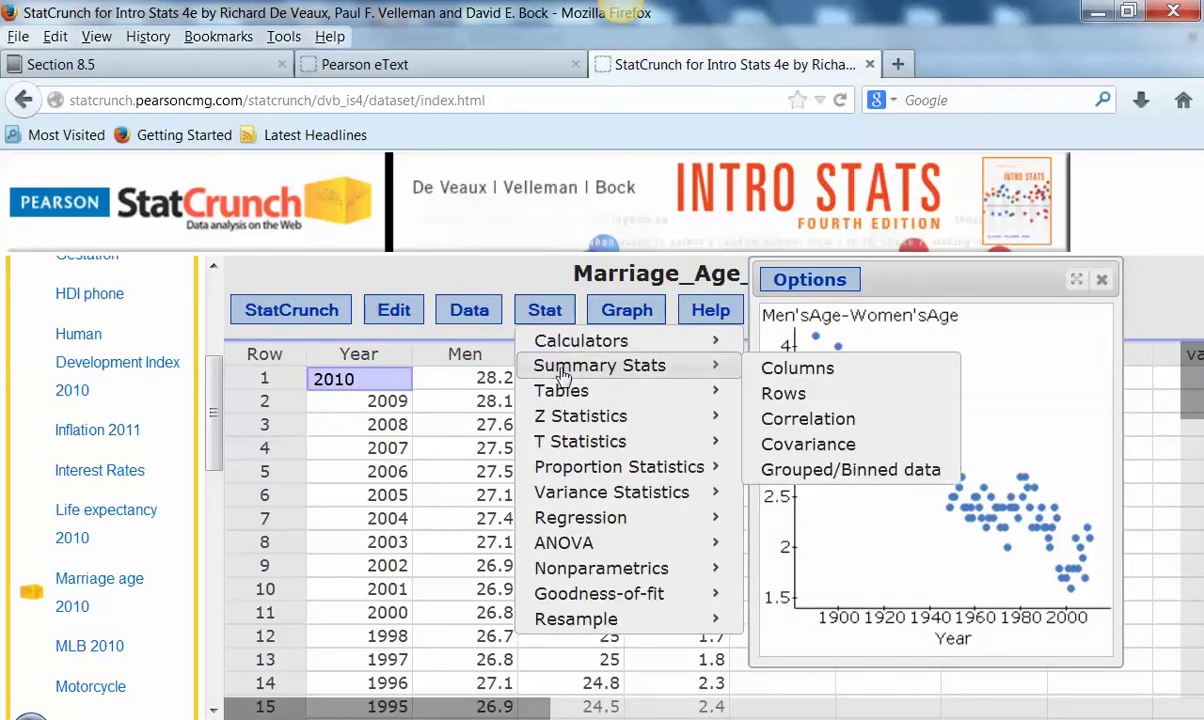
click(828, 421)
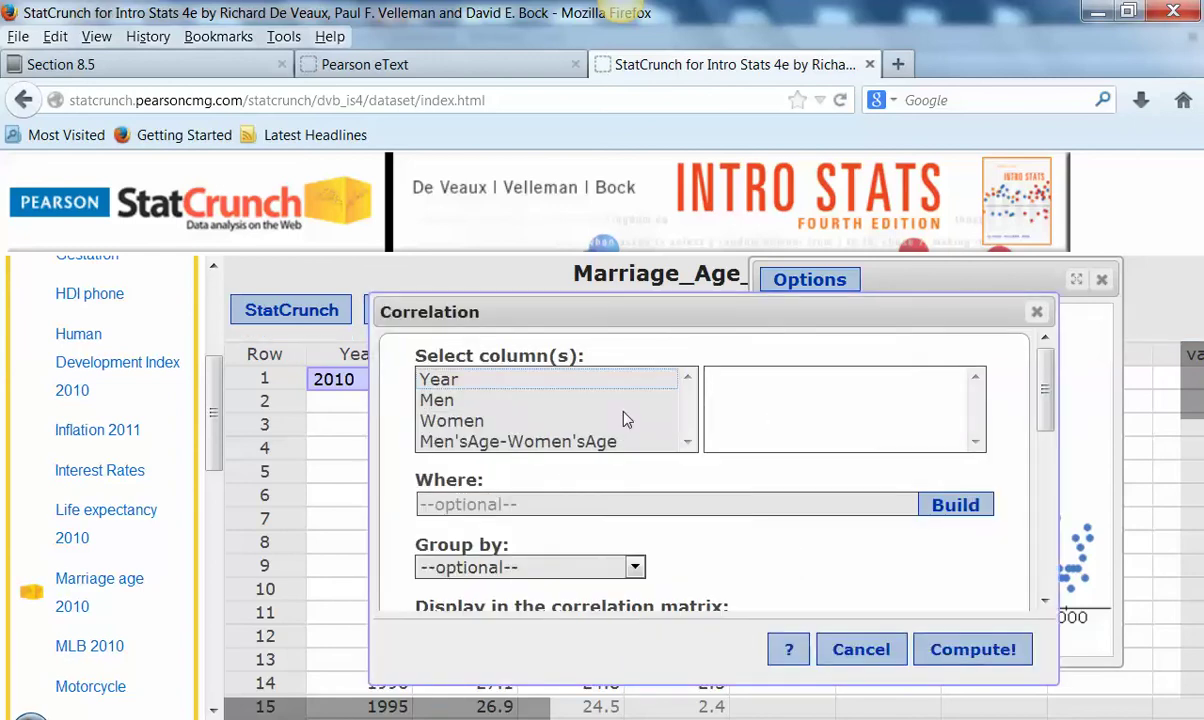
click(510, 380)
ctrl+click(480, 441)
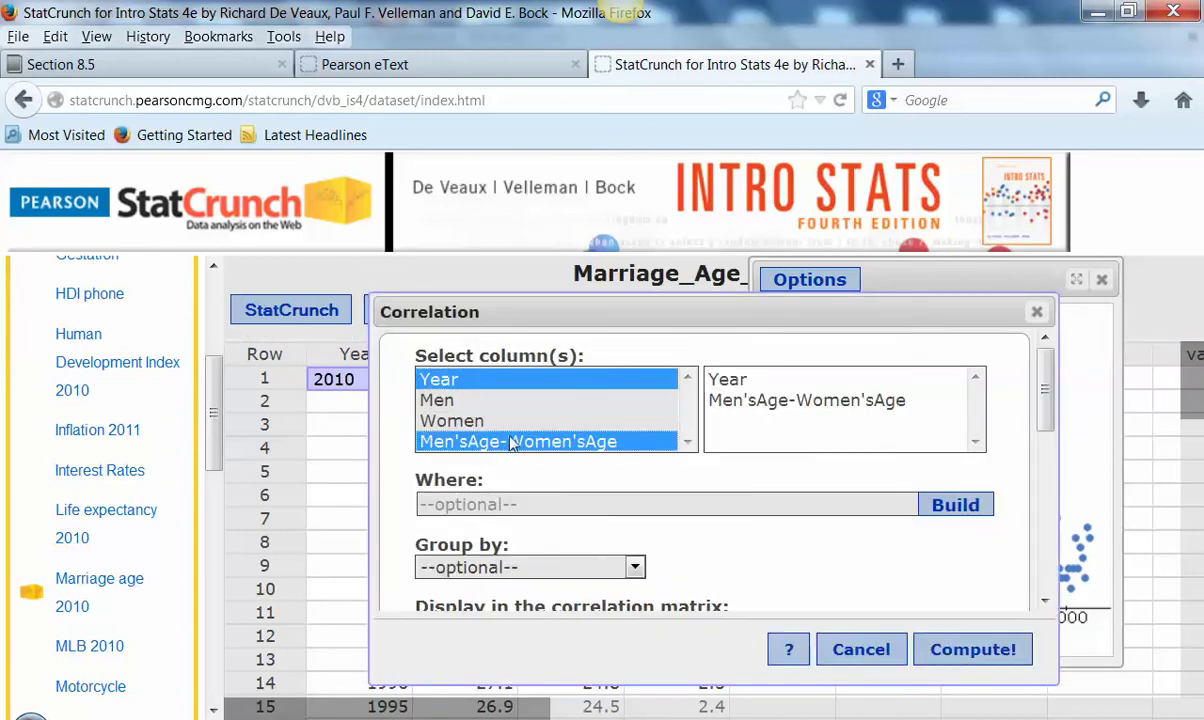
click(975, 651)
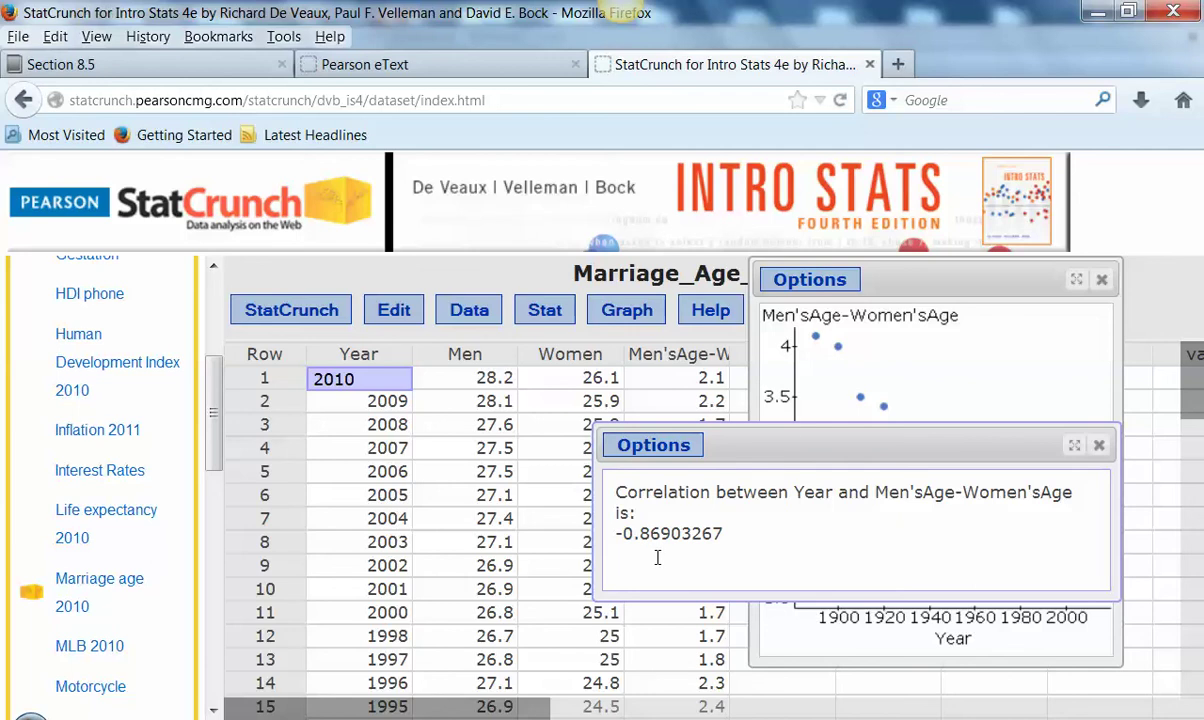
Close the correlation result and the scatter plot
drag(794, 436, 457, 435)
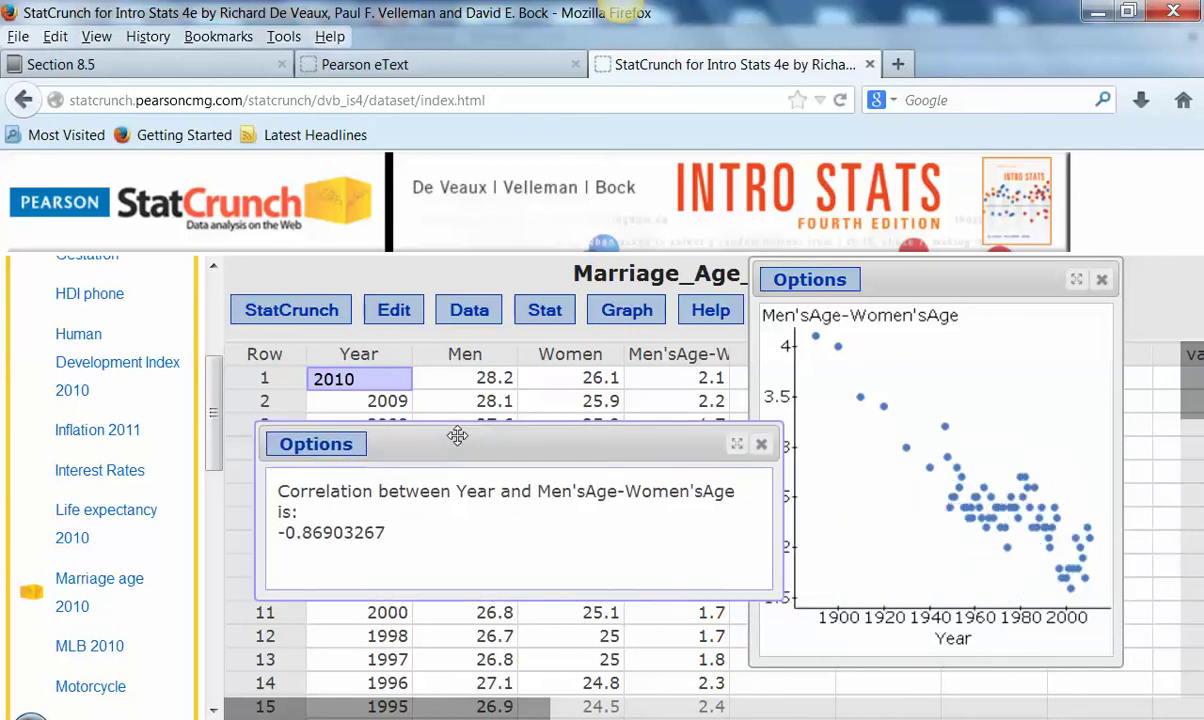
click(761, 444)
click(1102, 281)
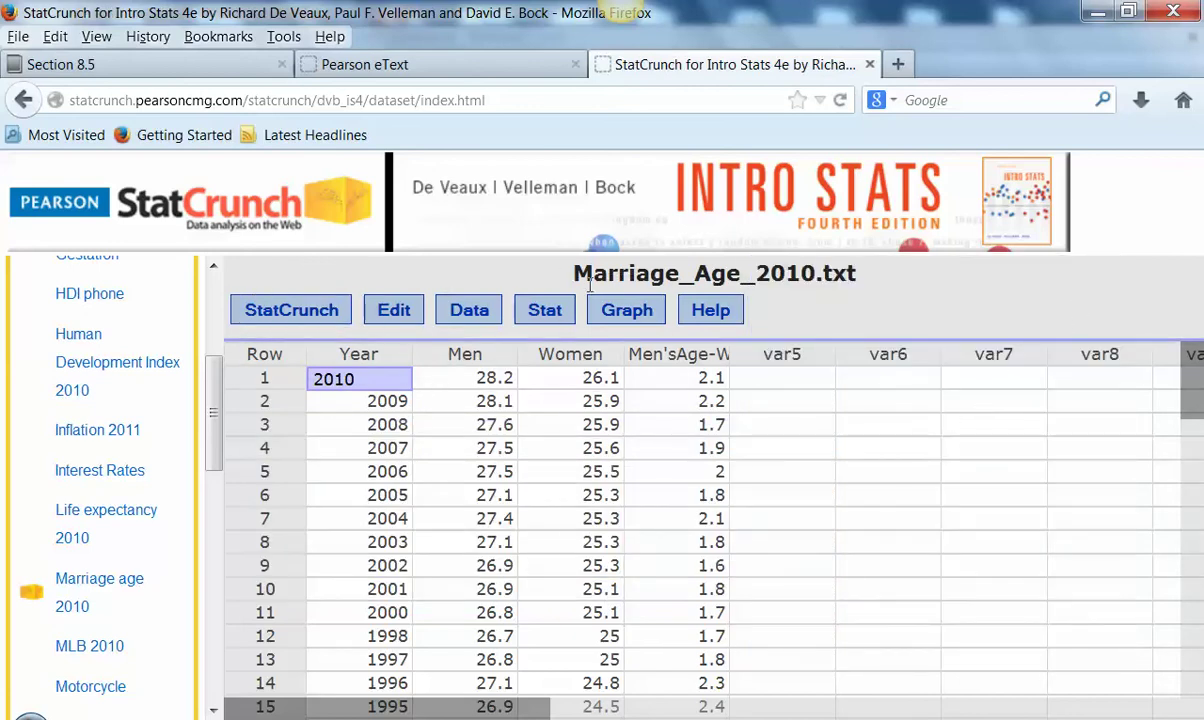
Start a simple linear regression with X Year and Y Men'sAge-Women'sAge
click(550, 318)
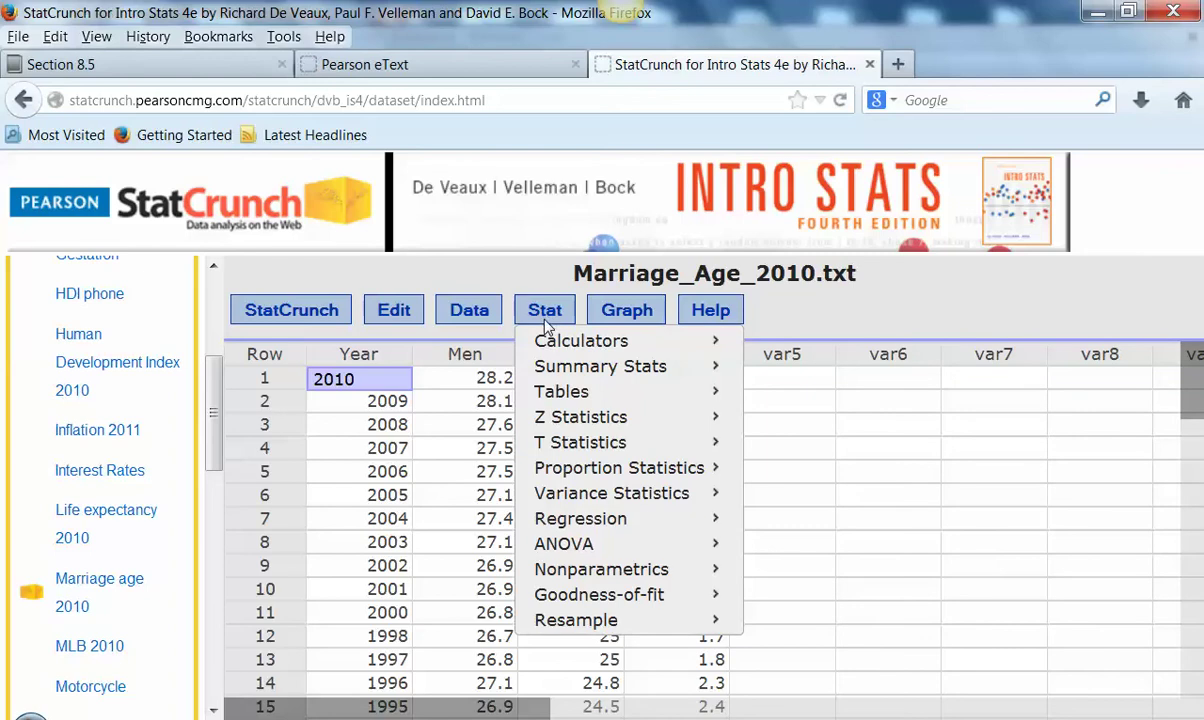
mouse_move(562, 517)
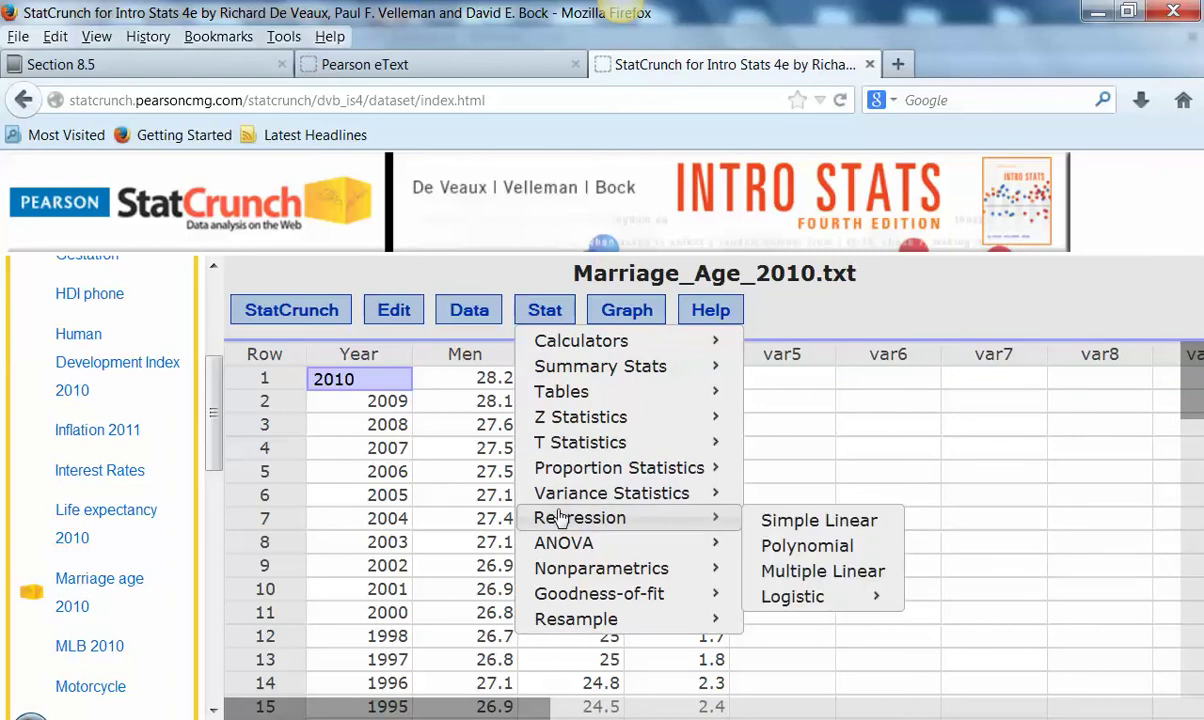
click(812, 523)
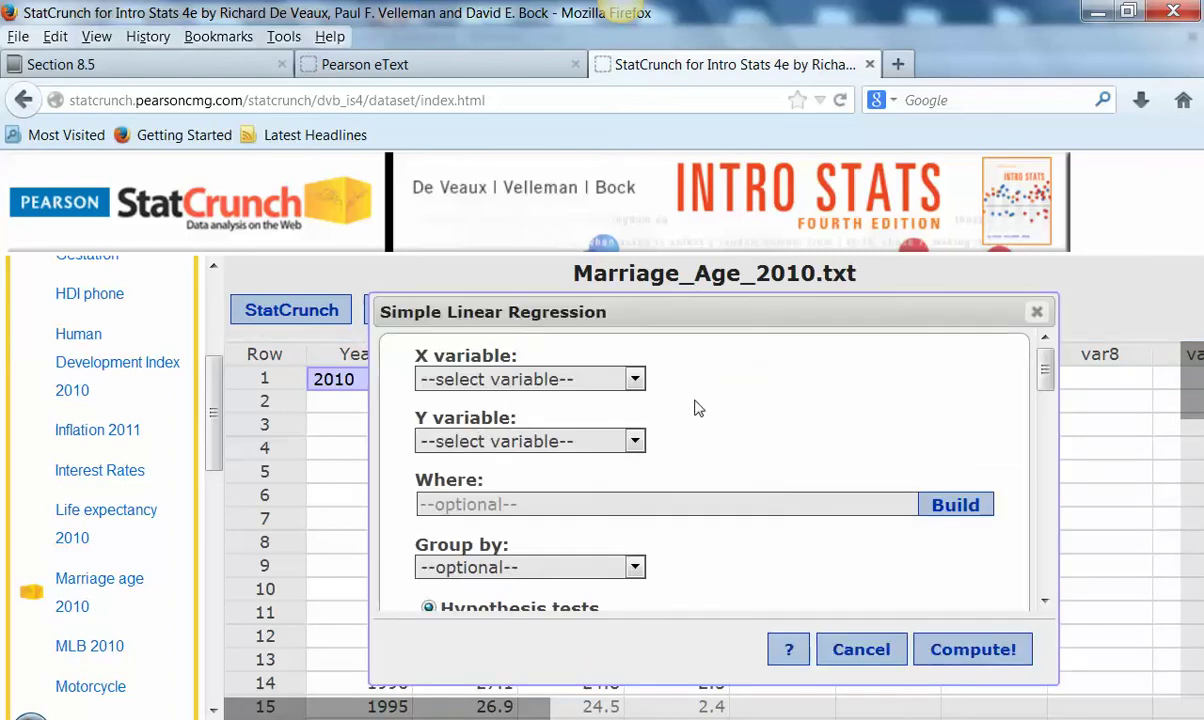
click(634, 379)
click(503, 422)
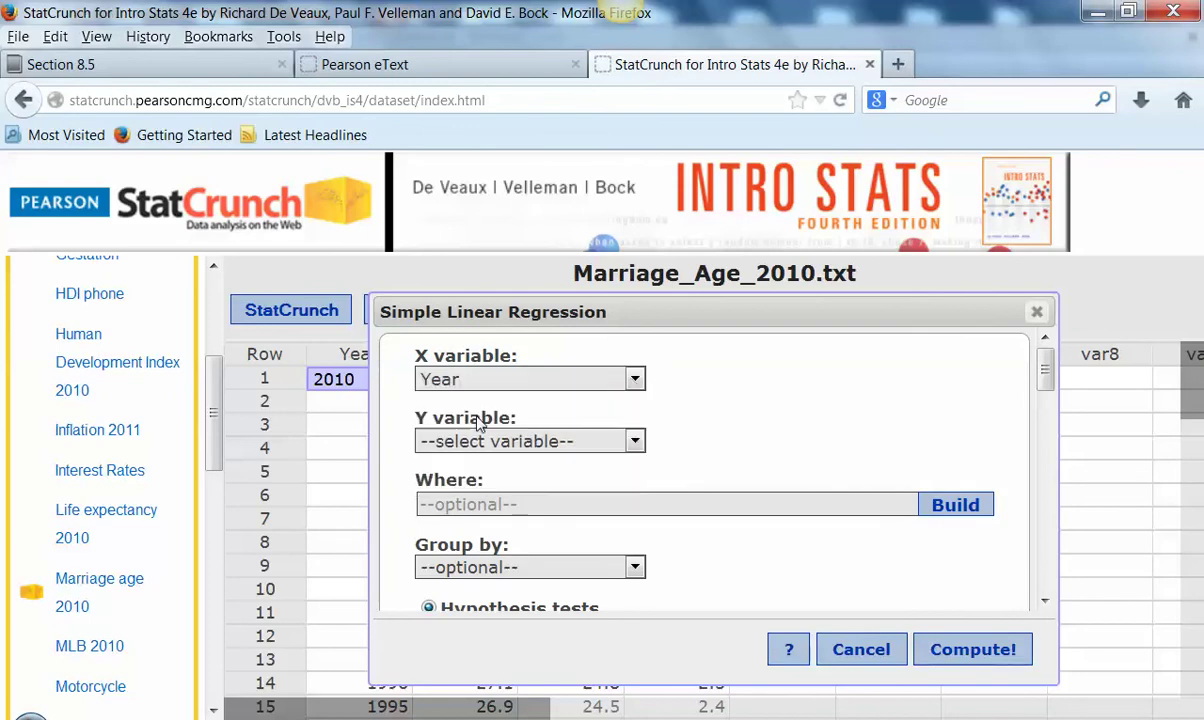
click(481, 445)
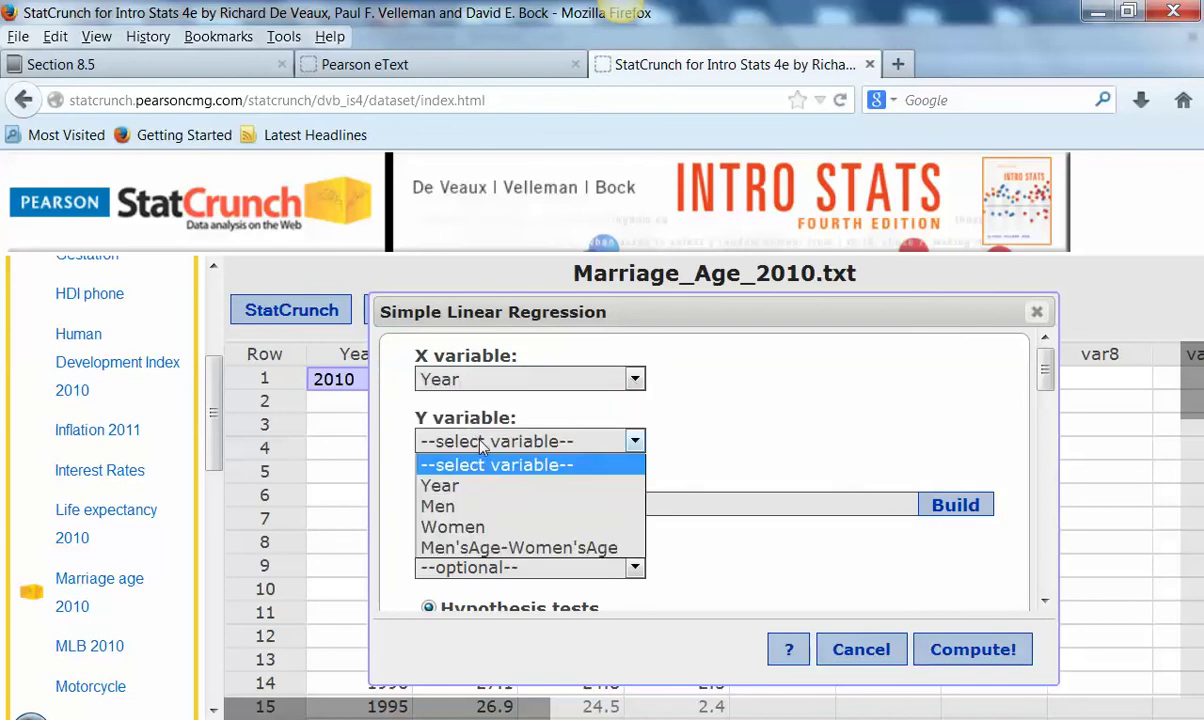
click(487, 548)
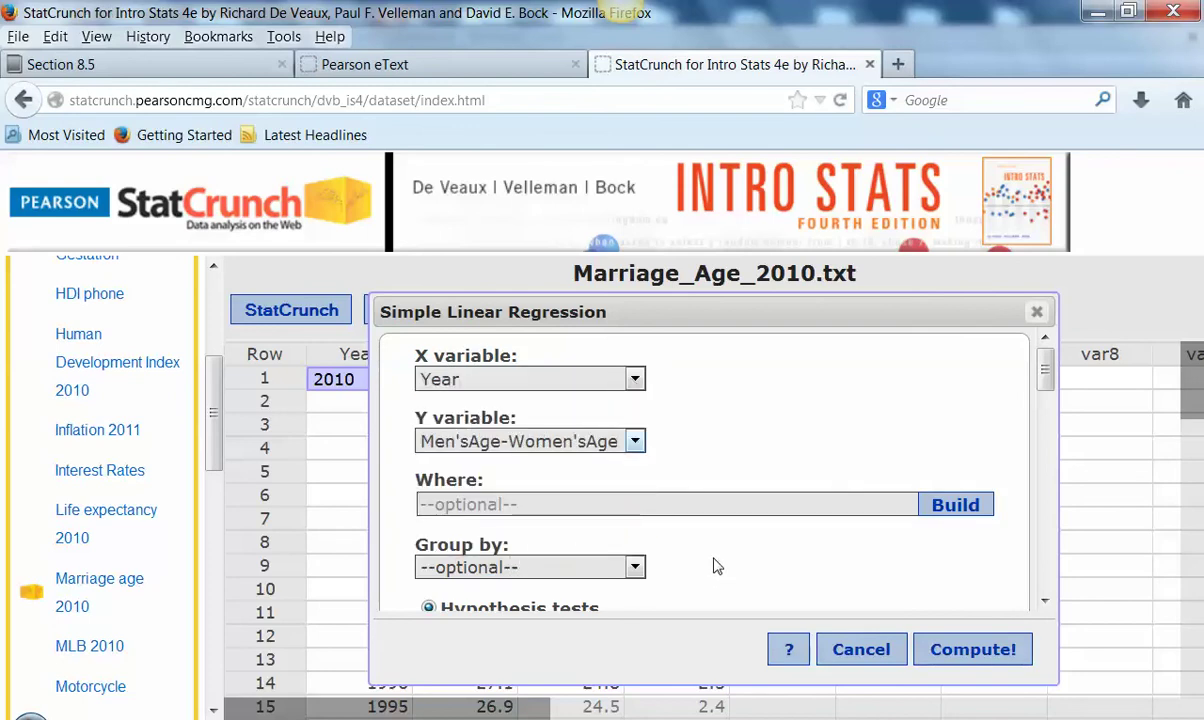
Add a residual histogram and a residuals vs. X-values plot, save residuals, and compute the regression
scroll(728, 539, down, 8)
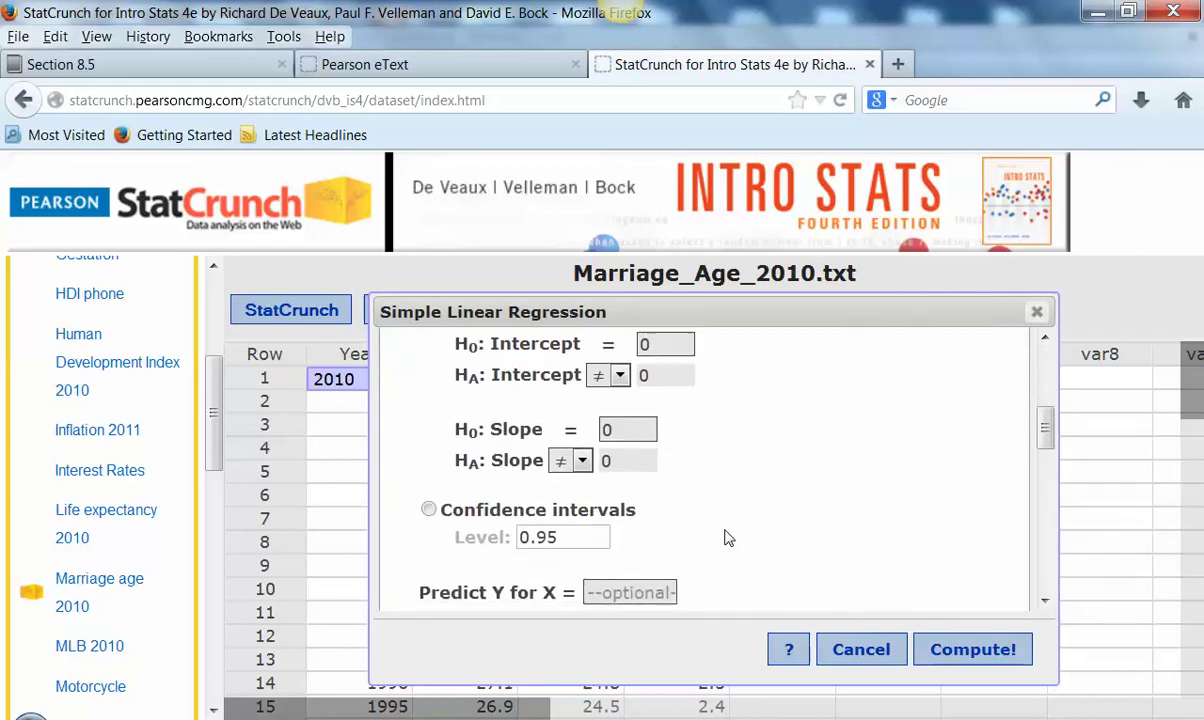
scroll(728, 539, down, 2)
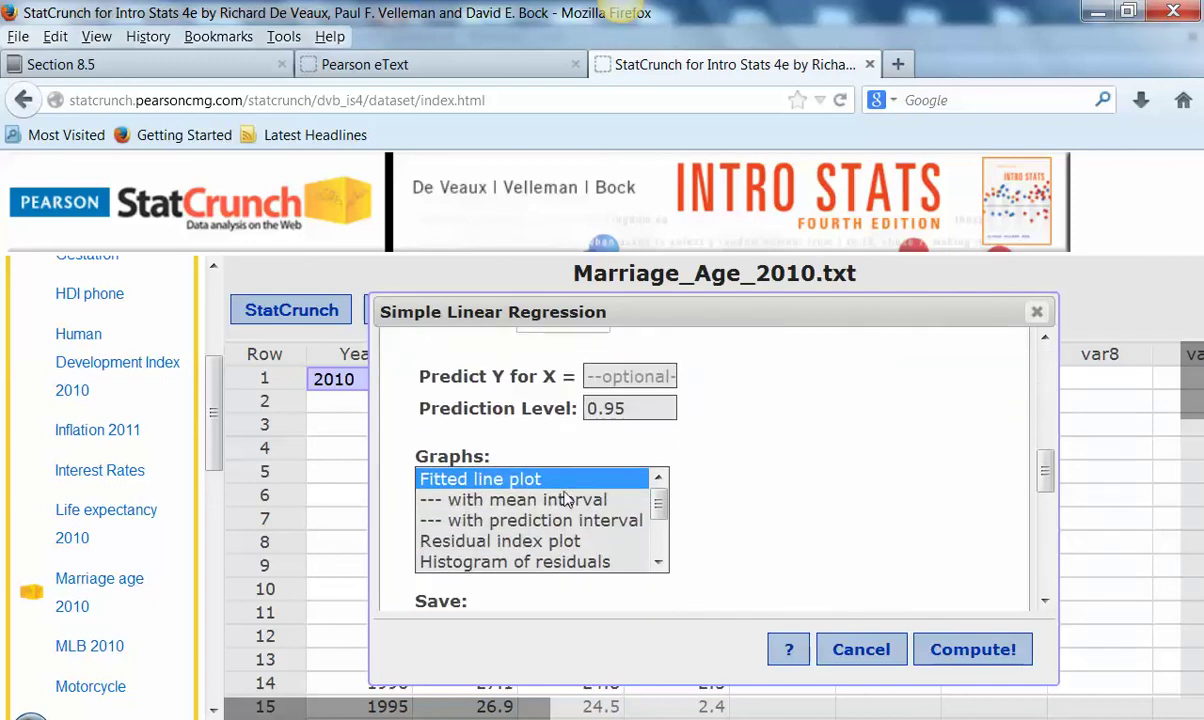
ctrl+click(537, 563)
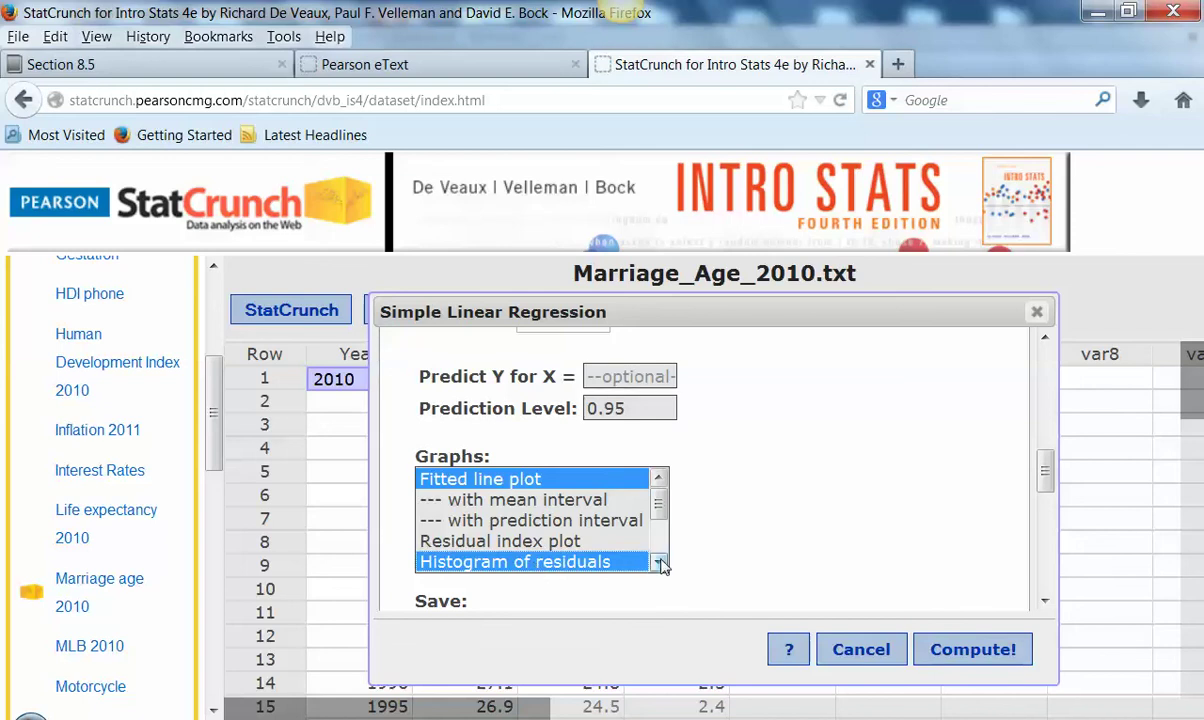
click(660, 563)
ctrl+click(543, 545)
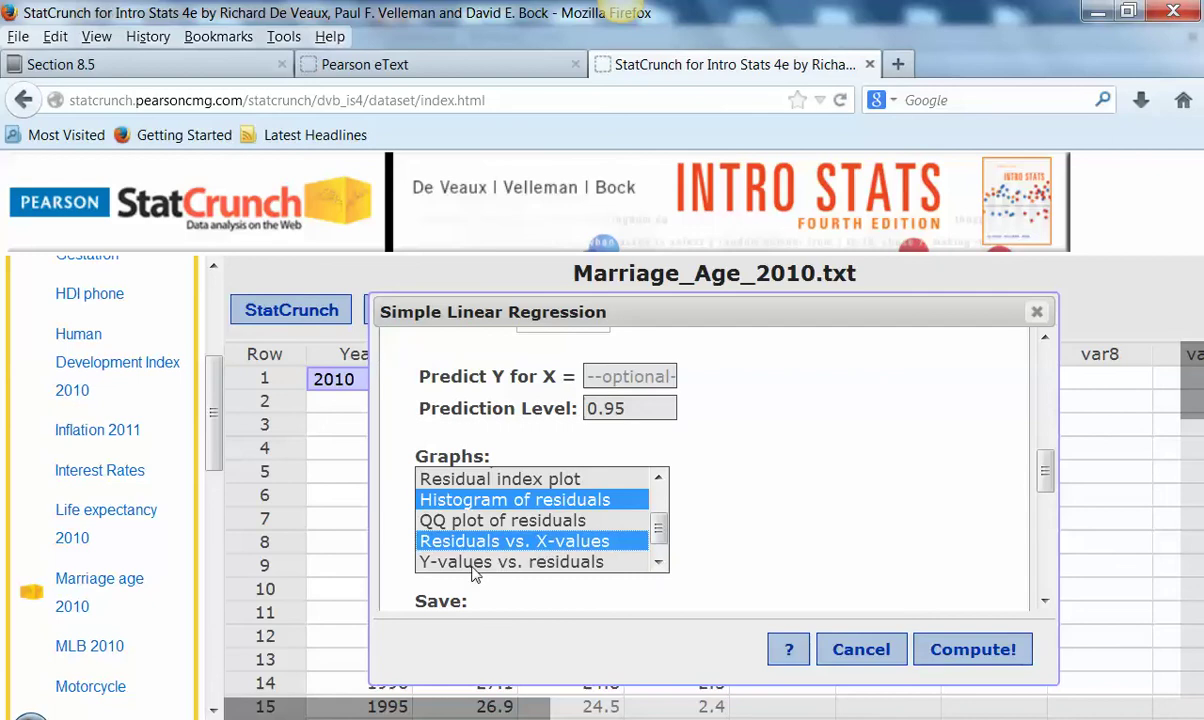
click(659, 564)
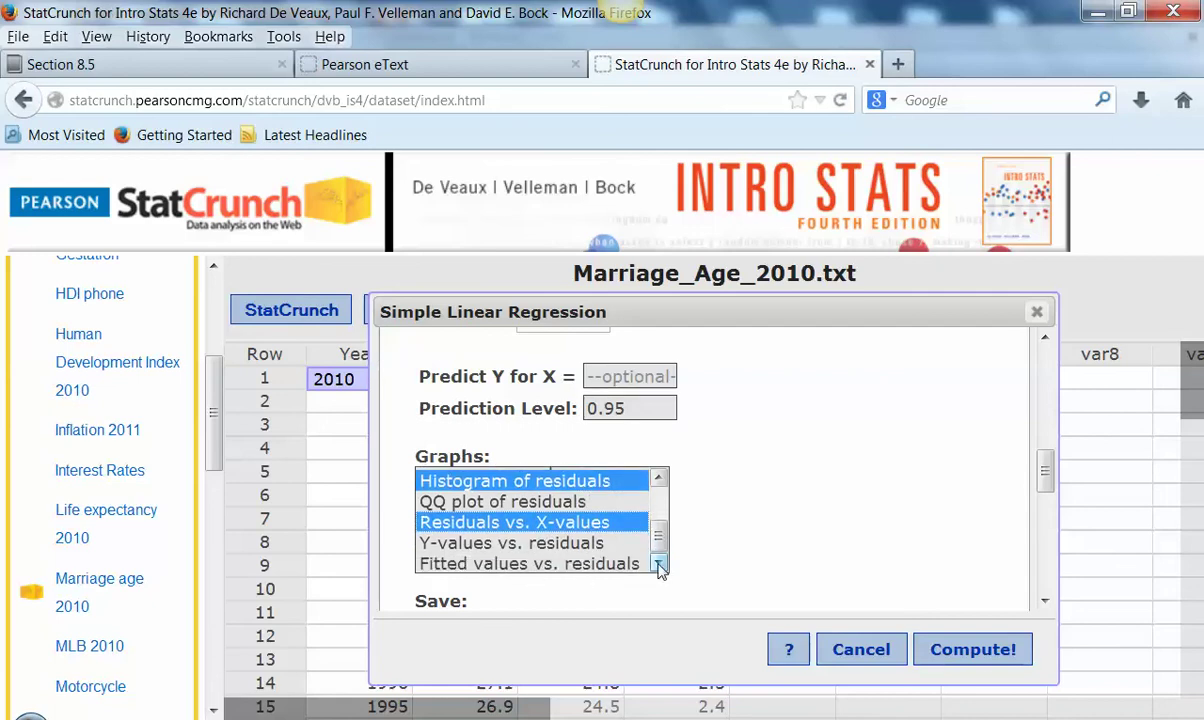
scroll(758, 537, down, 1)
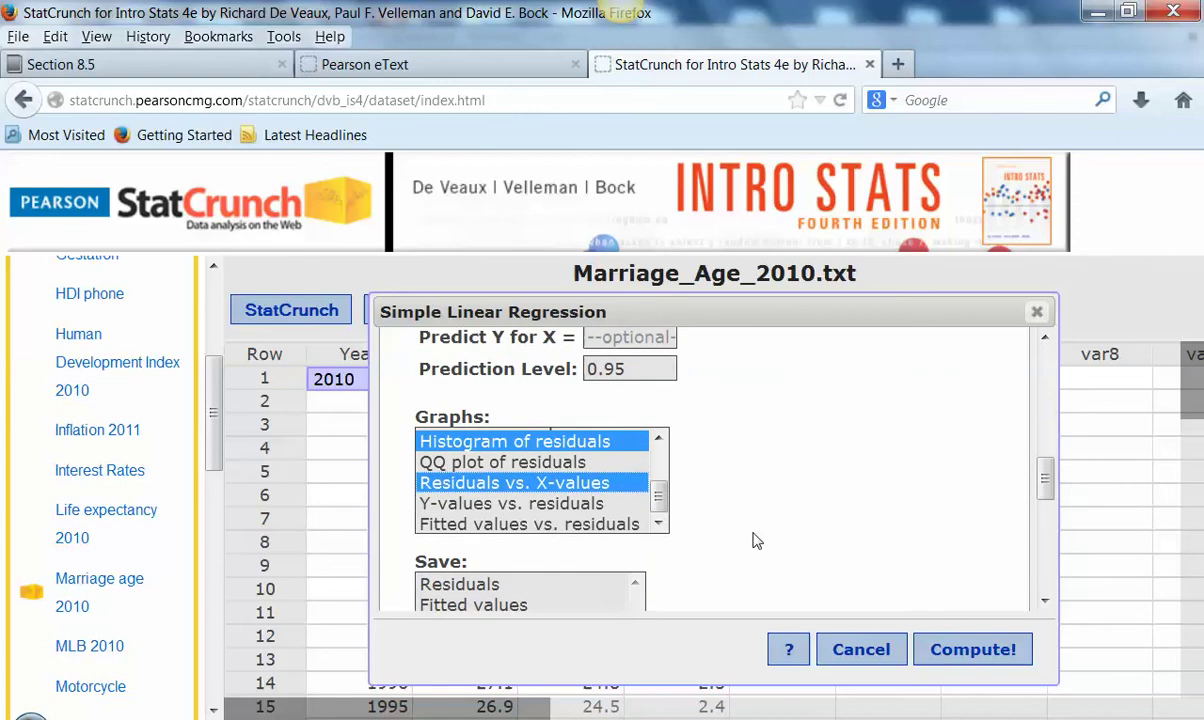
click(513, 570)
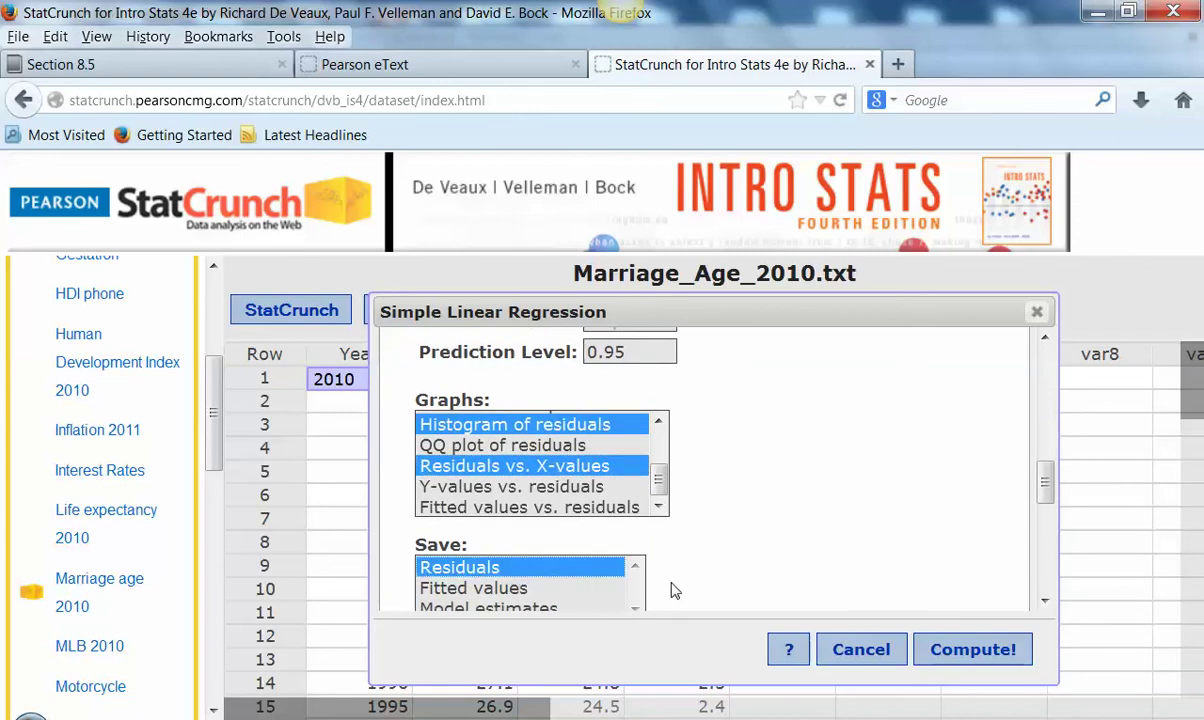
click(958, 650)
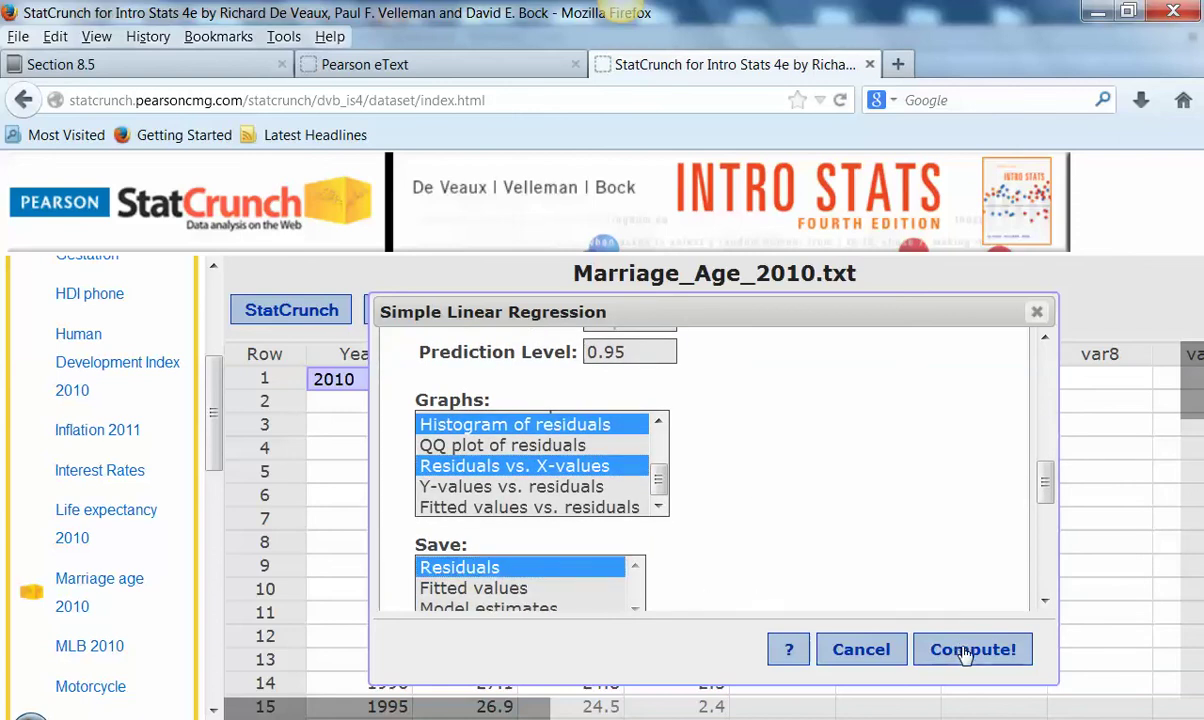
drag(766, 310, 611, 270)
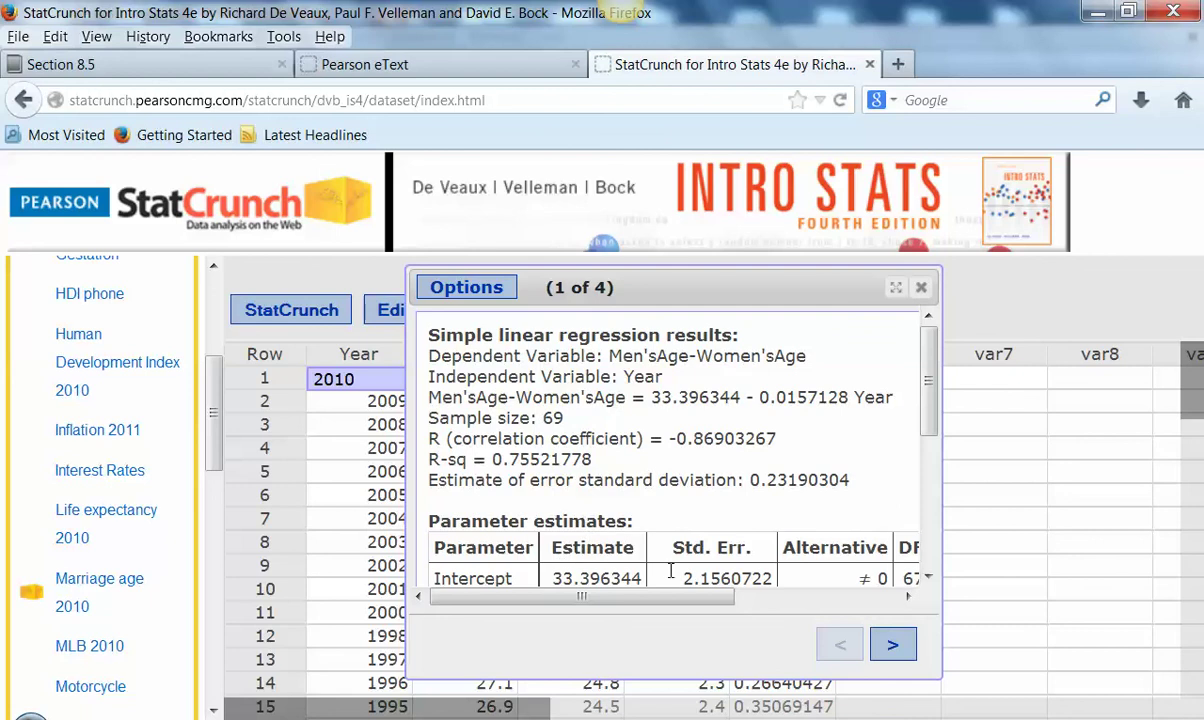
Move the residual histogram beside the table and highlight its lowest bar, marking rows 9 and 12
click(892, 646)
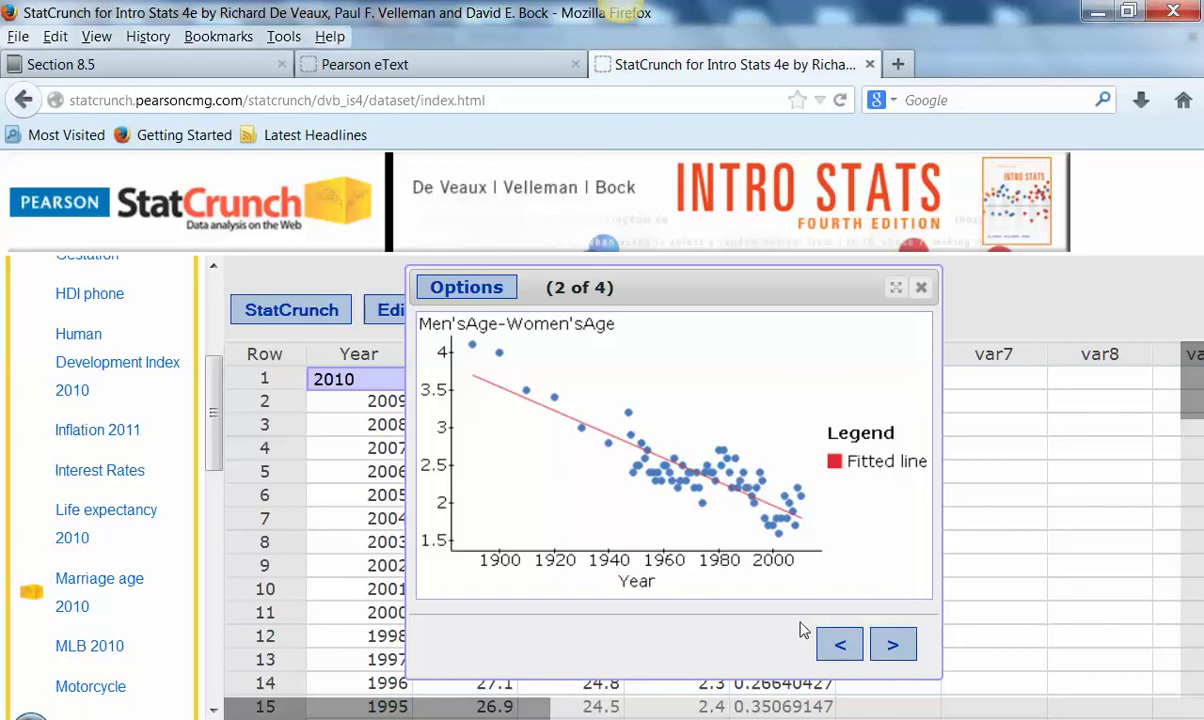
click(893, 648)
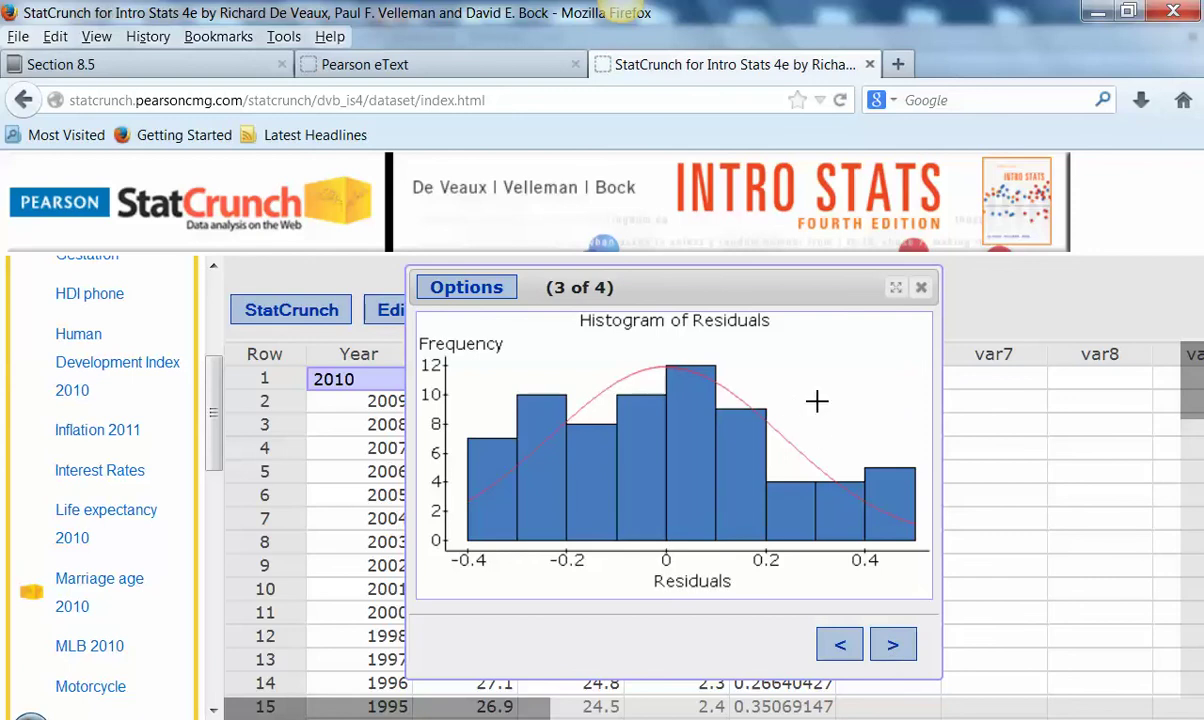
drag(712, 290, 590, 334)
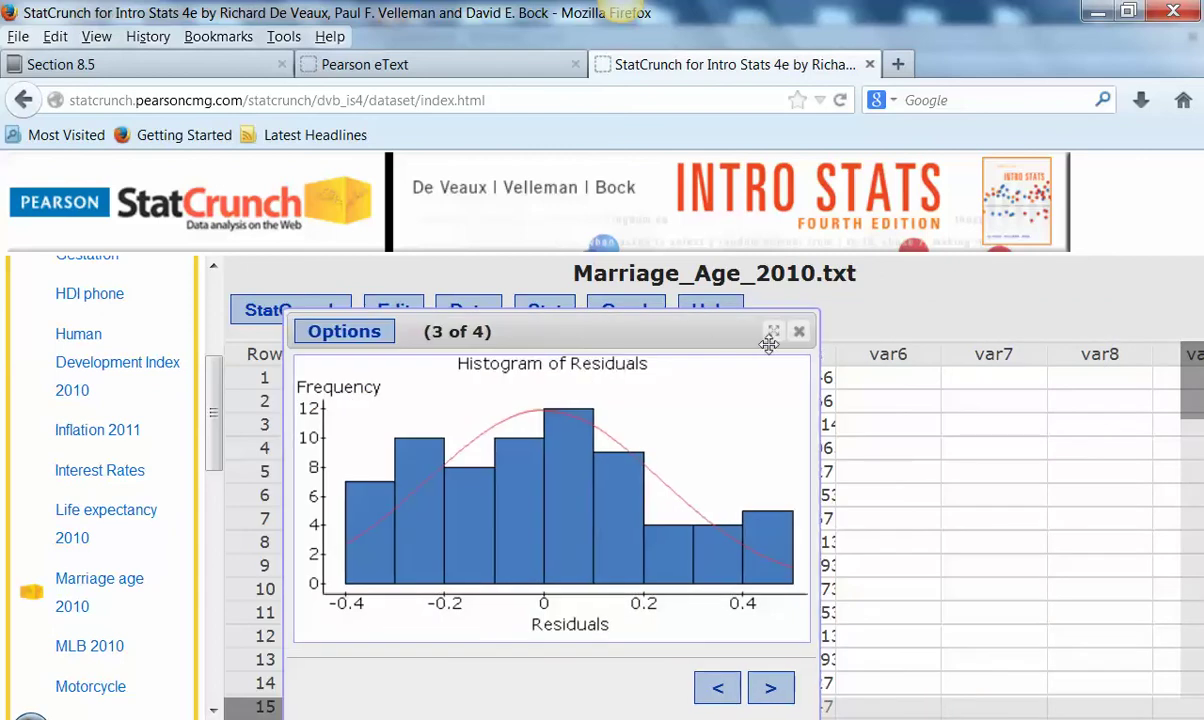
drag(710, 327, 1008, 338)
drag(1081, 371, 841, 365)
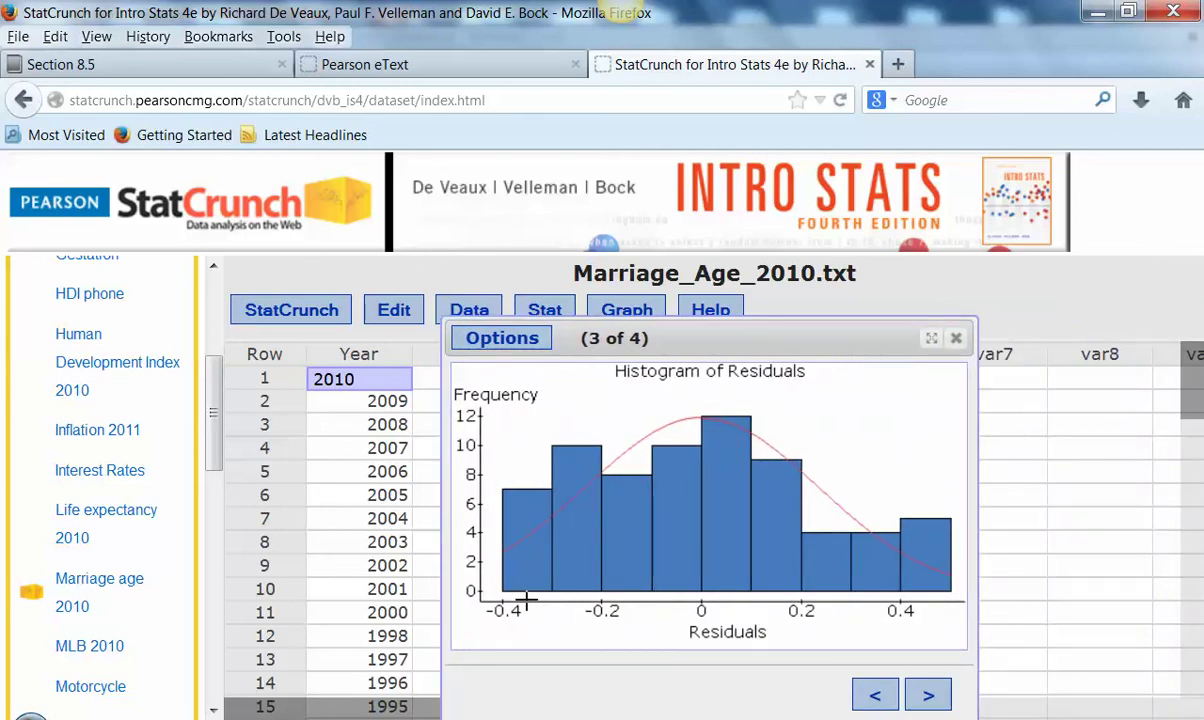
click(520, 538)
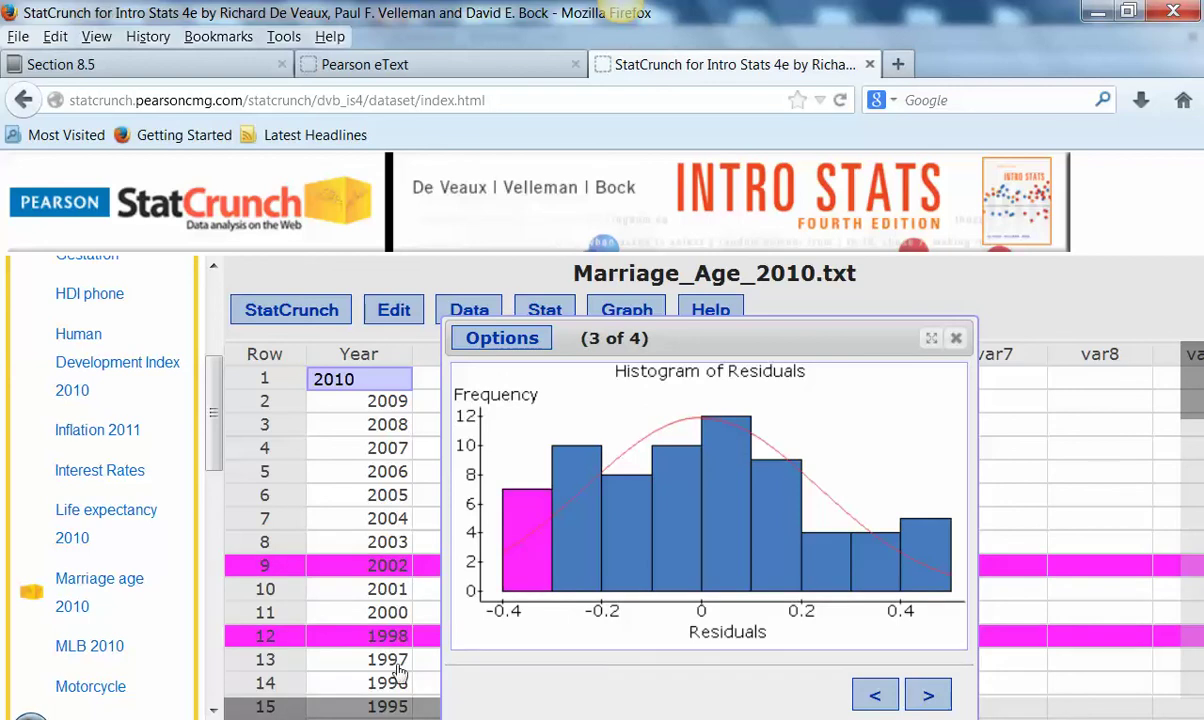
View the highlighted cases on the fitted-line scatterplot, residual histogram and Residuals vs. Year plot
click(878, 700)
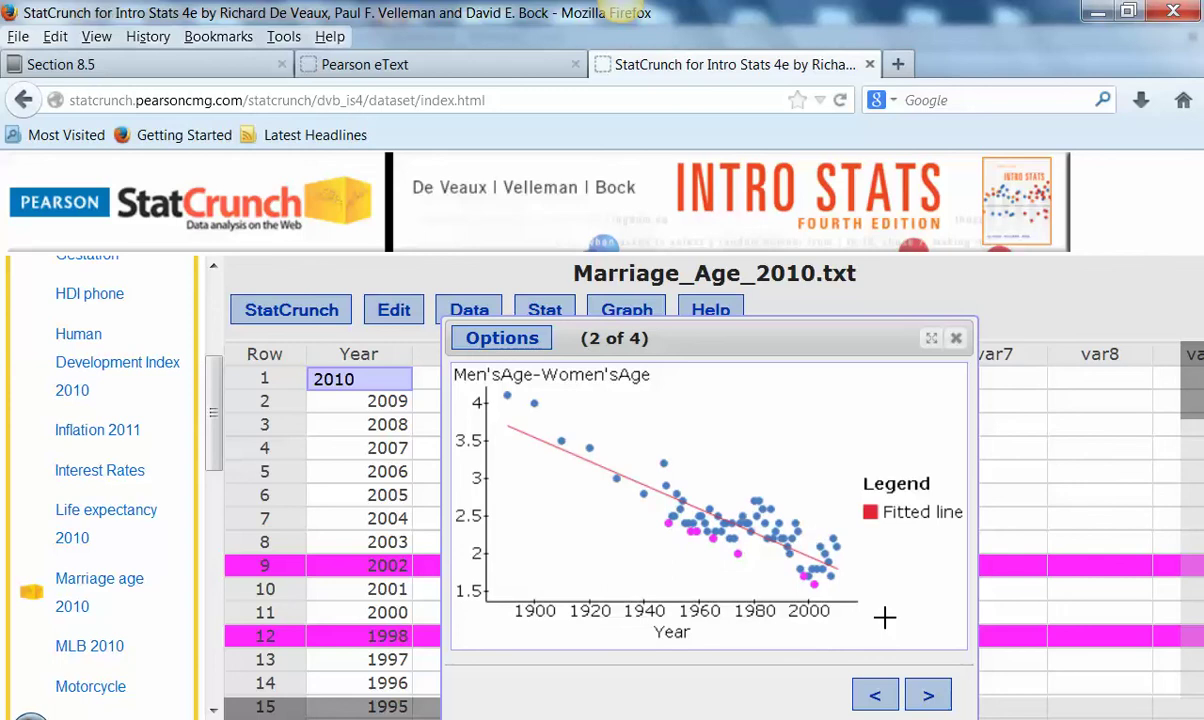
click(928, 695)
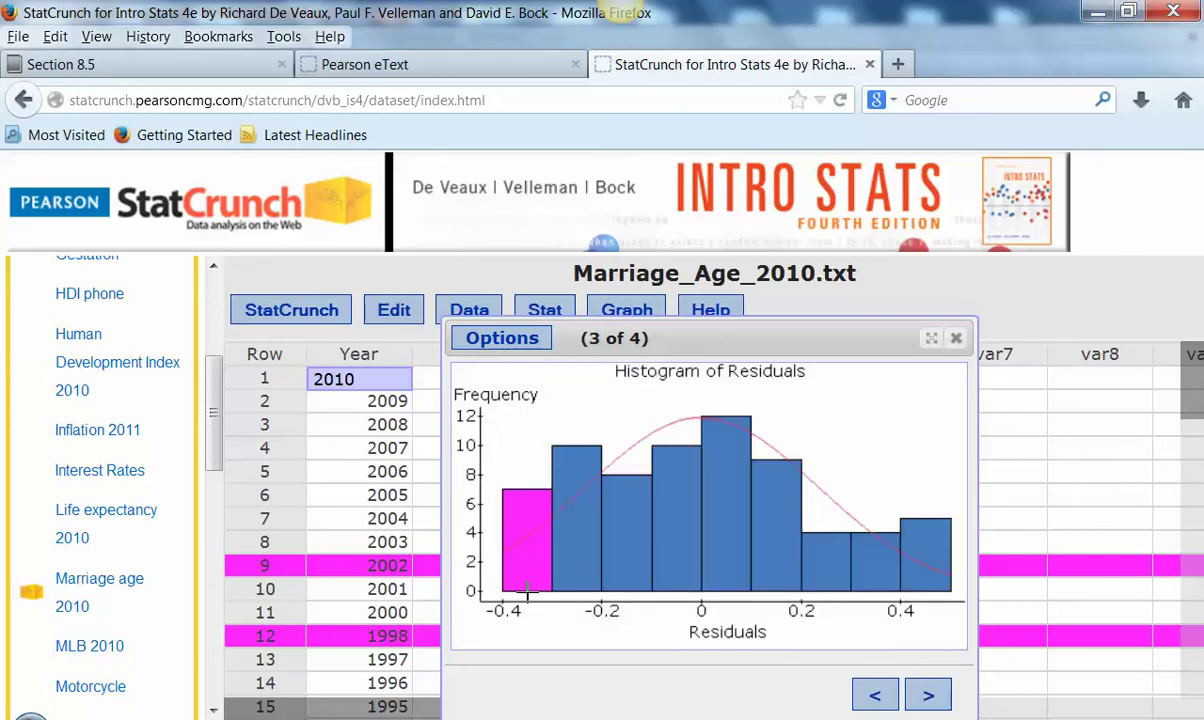
click(926, 698)
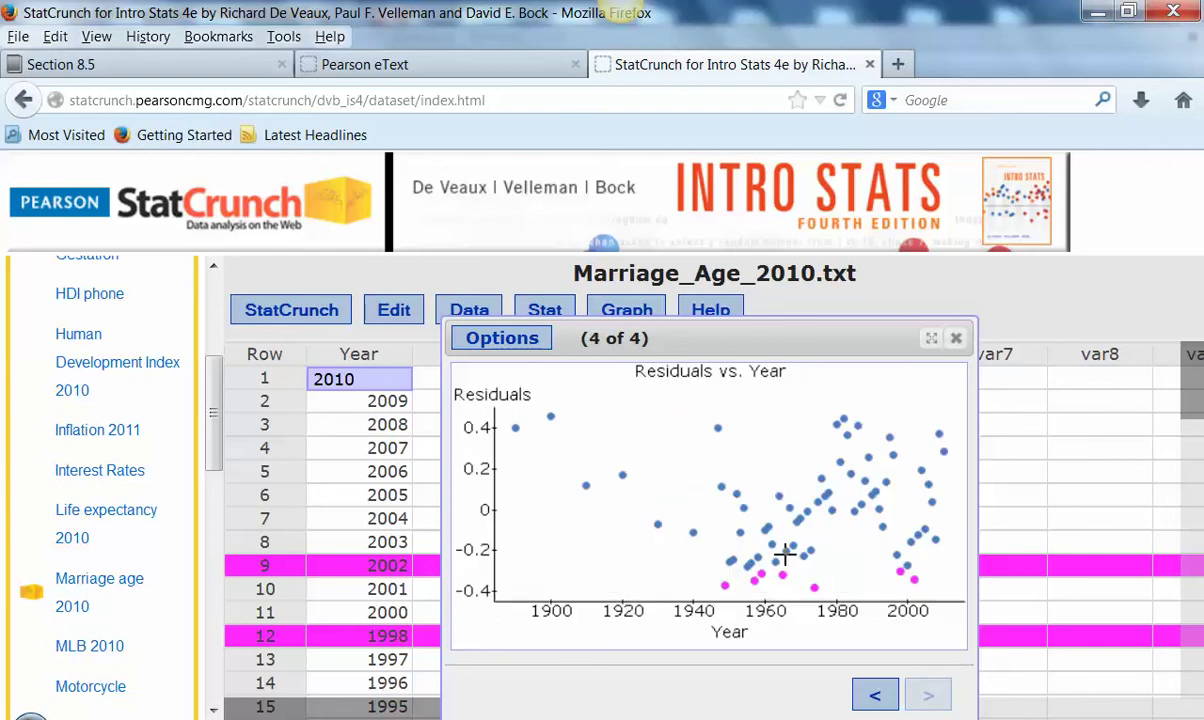
click(870, 694)
click(870, 694)
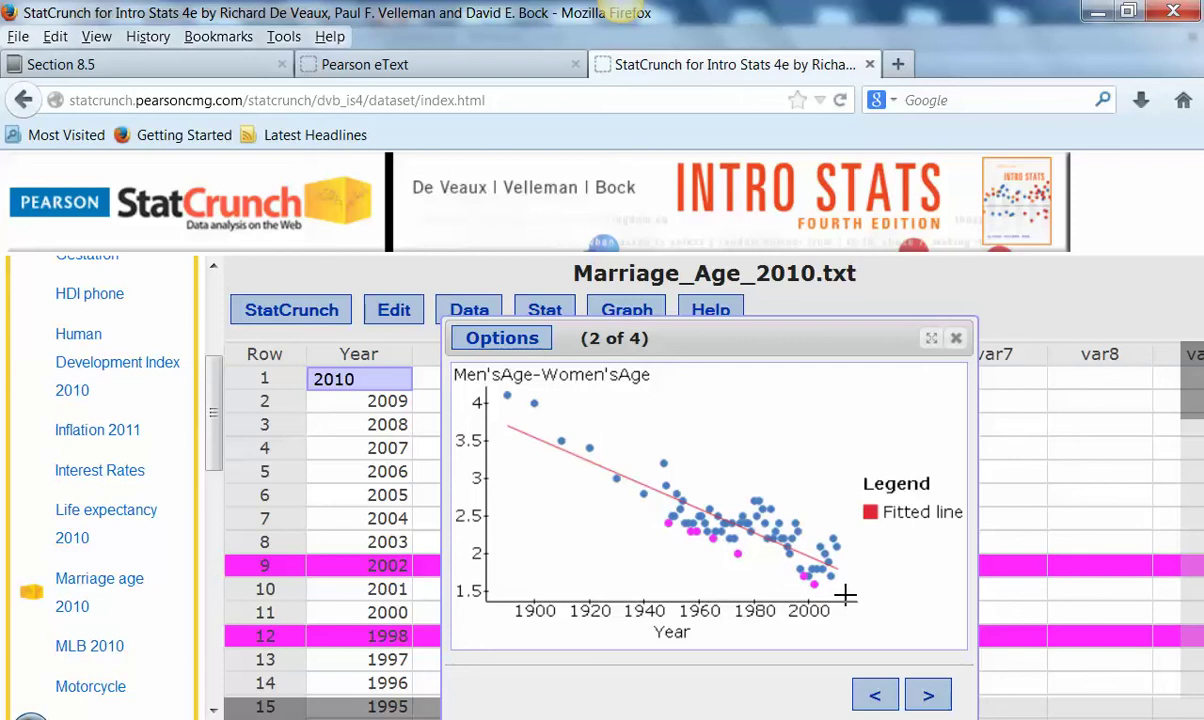
click(880, 698)
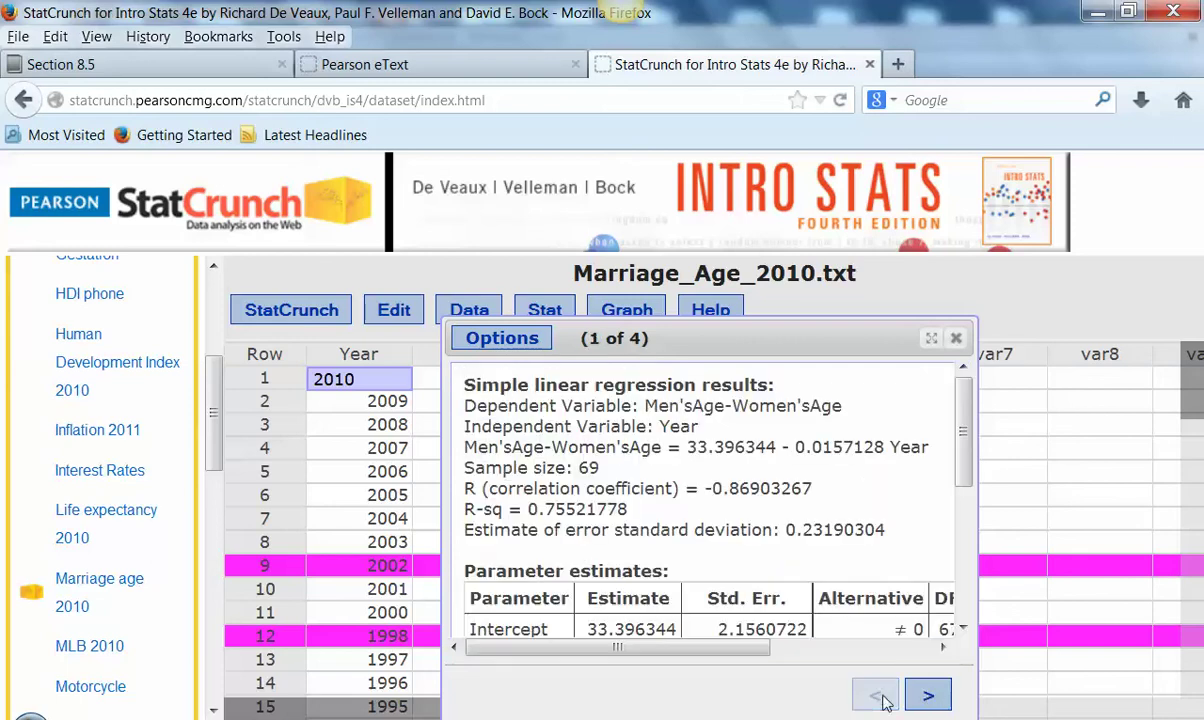
Back on the residual histogram, clear the highlighting and highlight the highest bar (residuals 0.4 to 0.5)
click(928, 700)
click(930, 700)
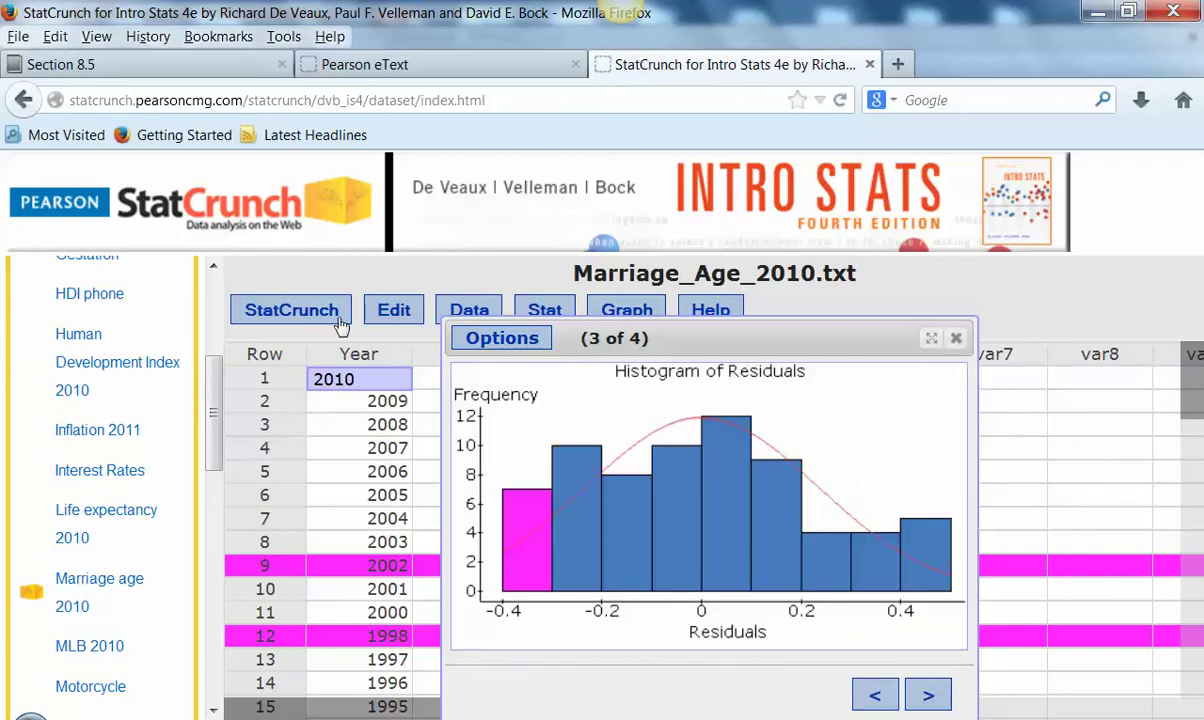
click(357, 398)
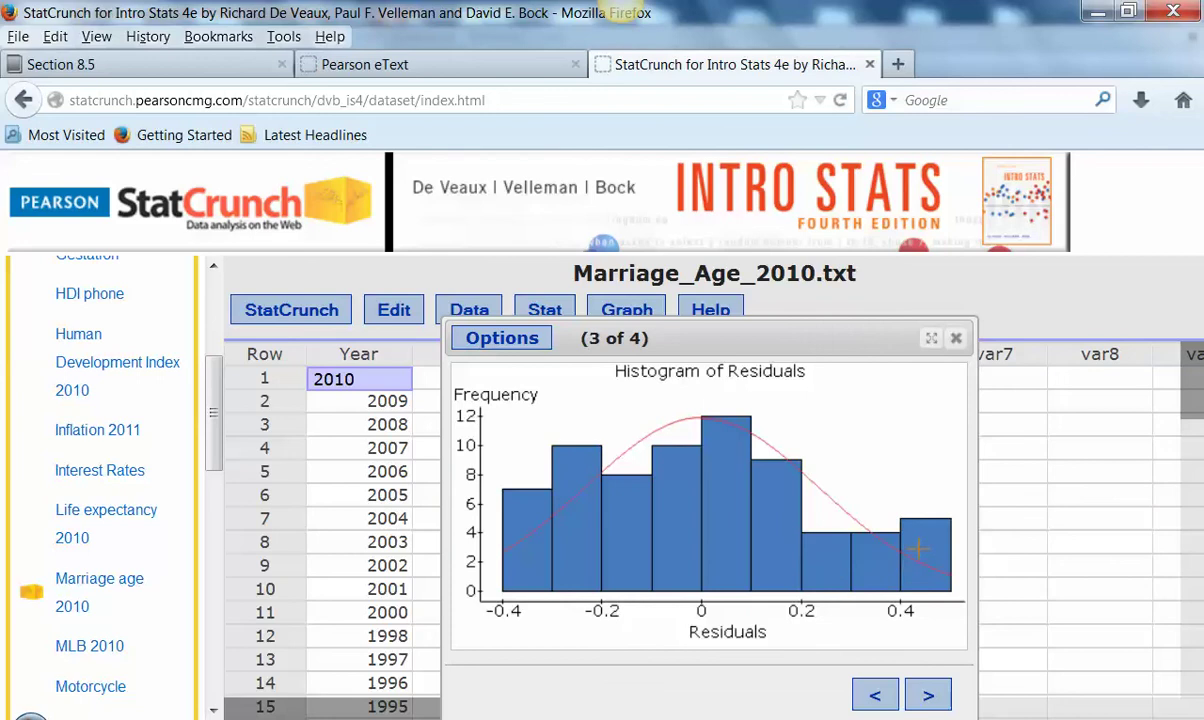
click(917, 548)
Clear the highlighting, then highlight the highest and lowest residual bars, viewing rows 9 and 12 on the scatterplot
click(870, 694)
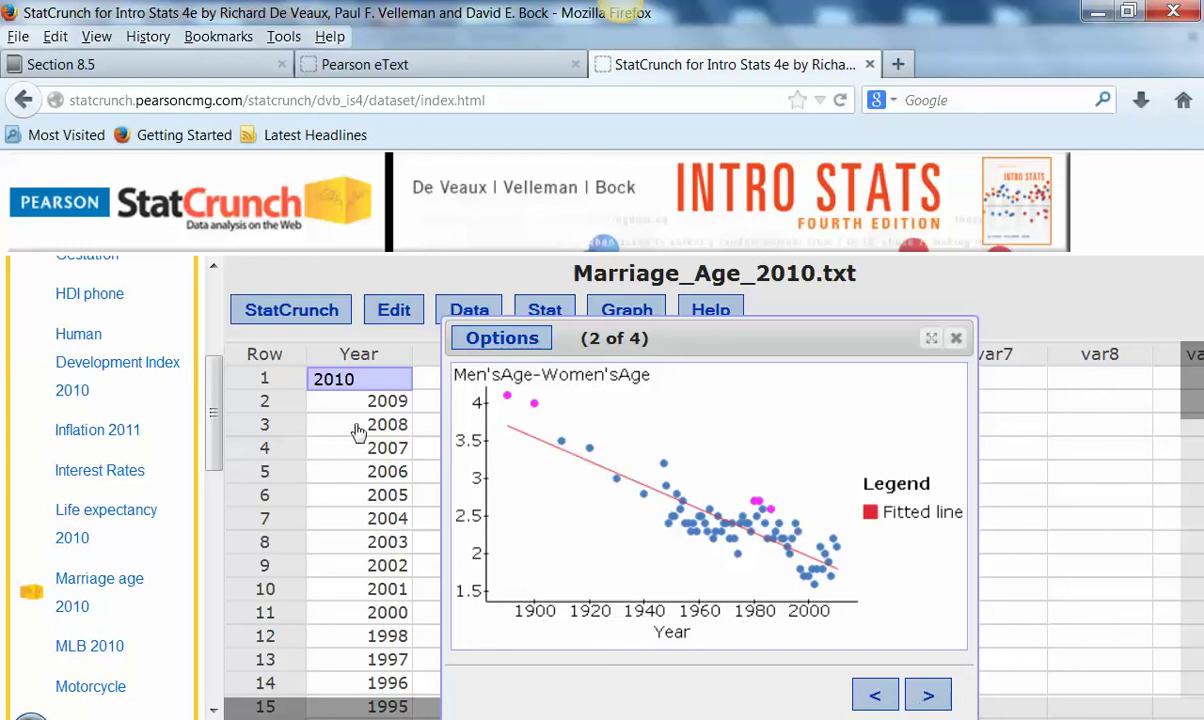
click(262, 350)
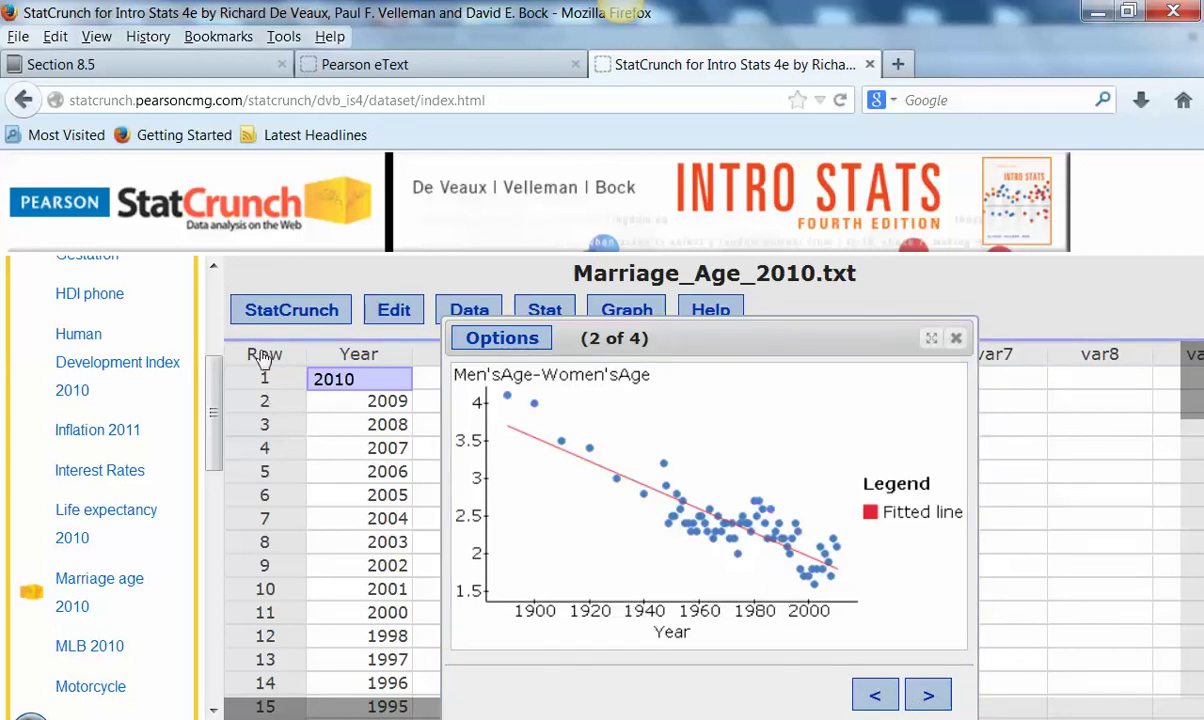
click(928, 697)
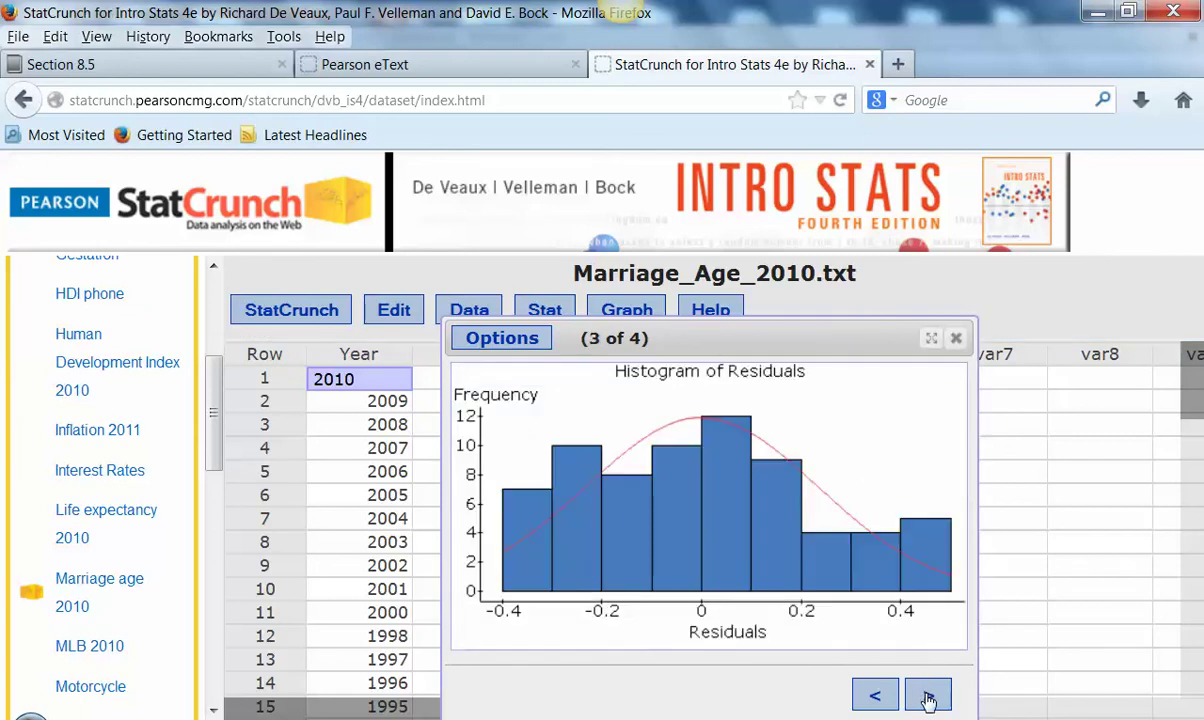
click(925, 551)
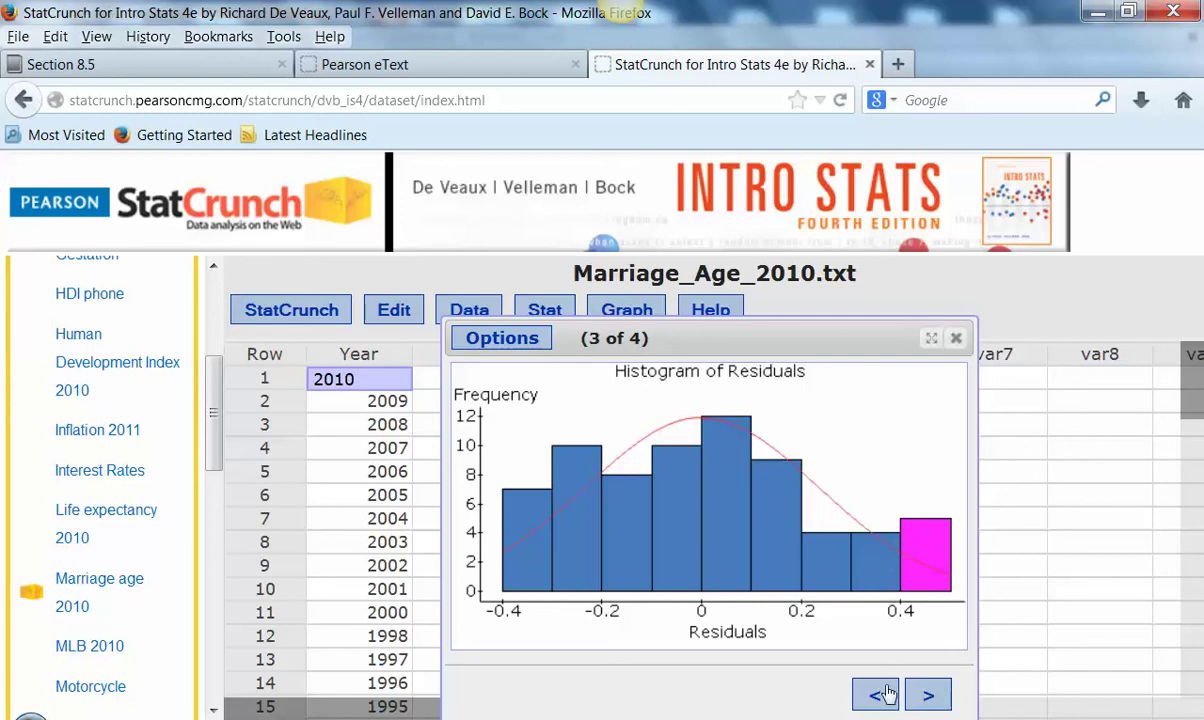
click(530, 515)
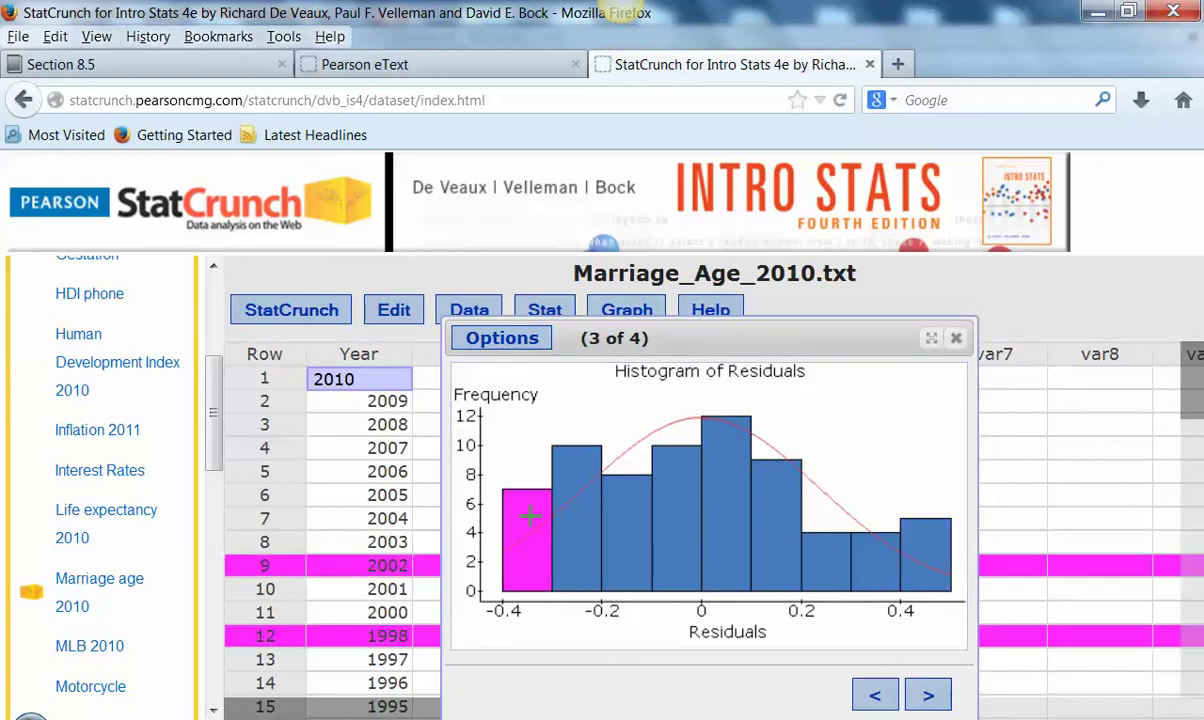
click(874, 695)
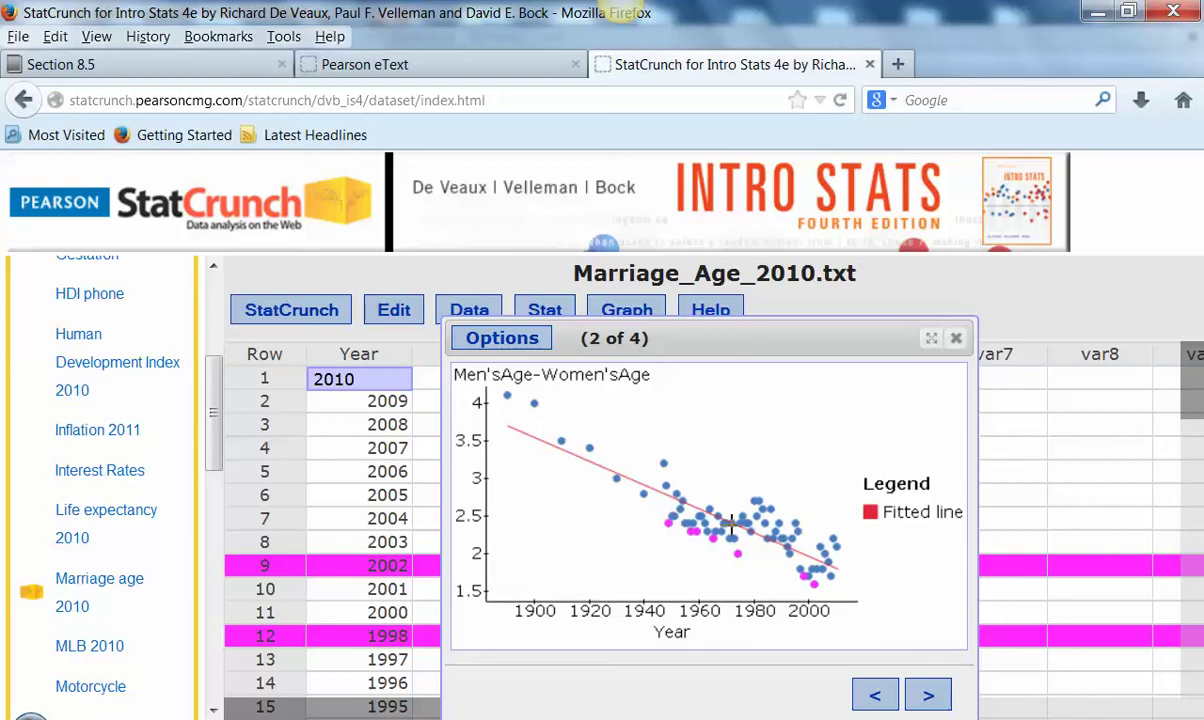
Highlight the 0.4–0.5 residual bar, view it on scatterplot and Residuals vs. Year, then clear and close the graphs
click(927, 695)
click(265, 360)
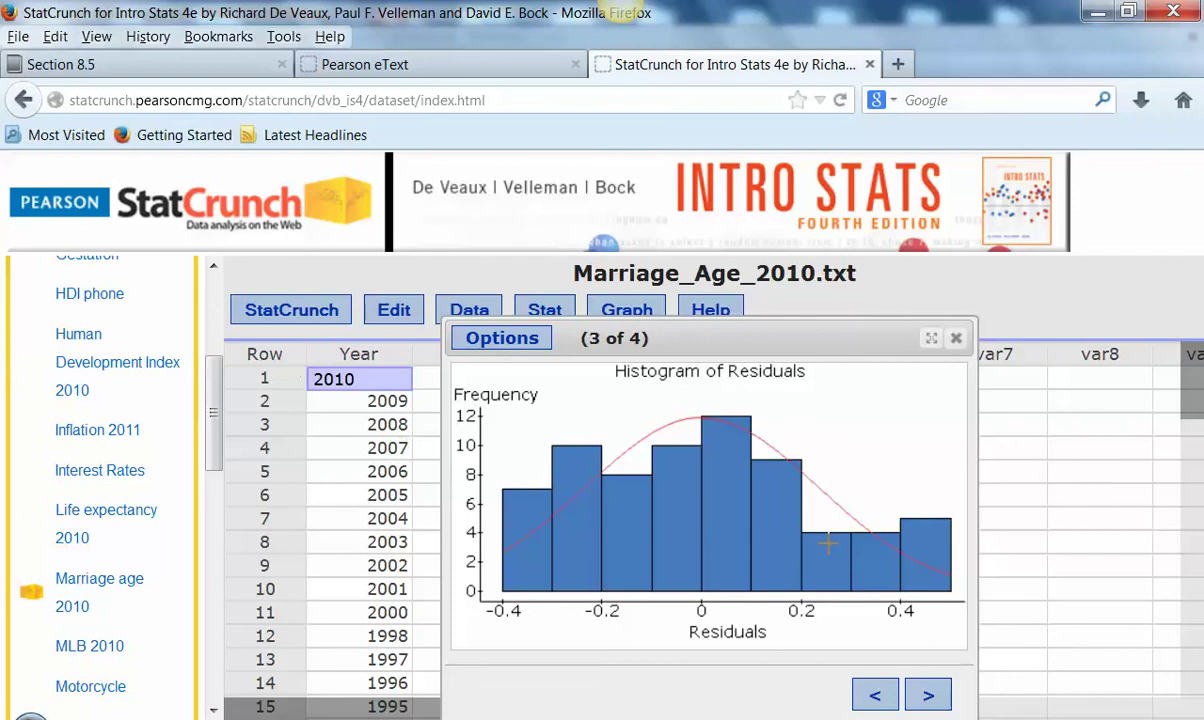
click(916, 541)
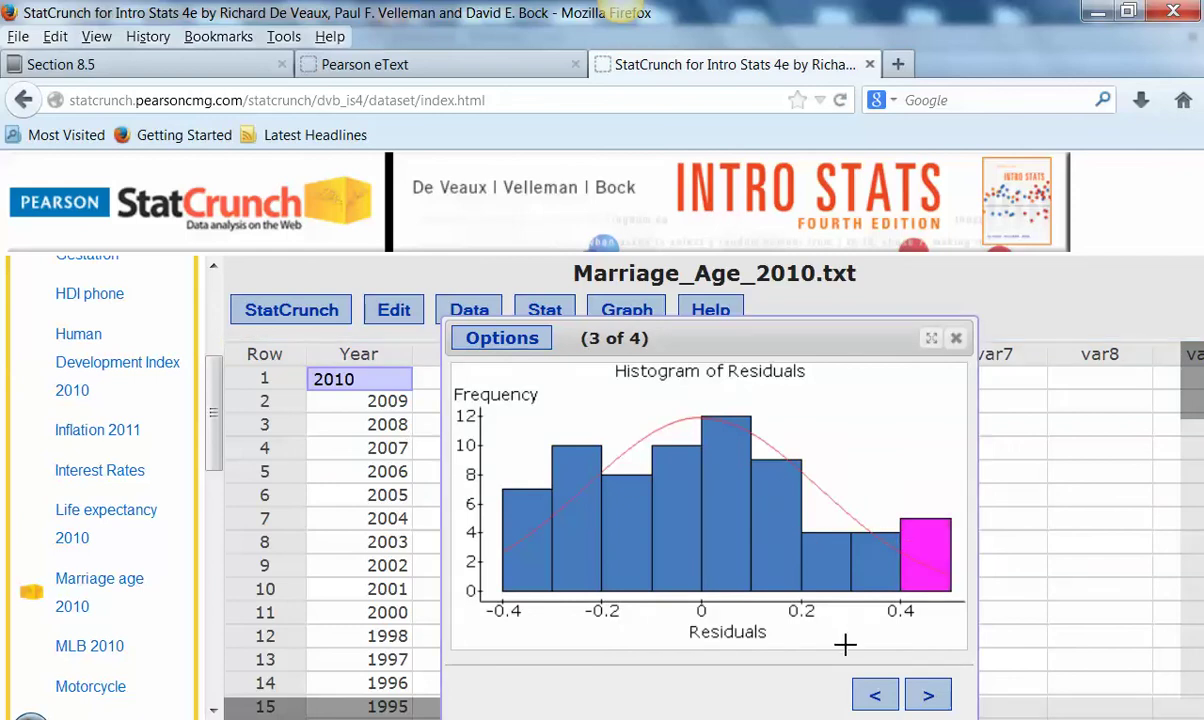
click(875, 694)
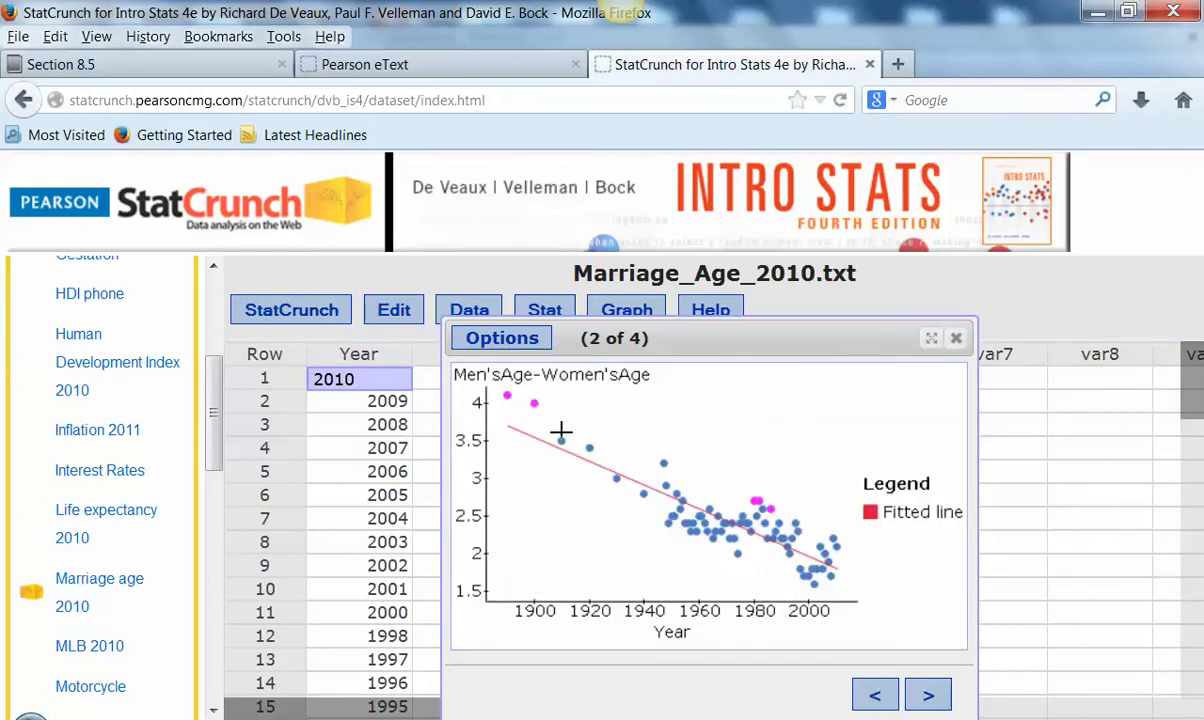
click(927, 695)
click(927, 695)
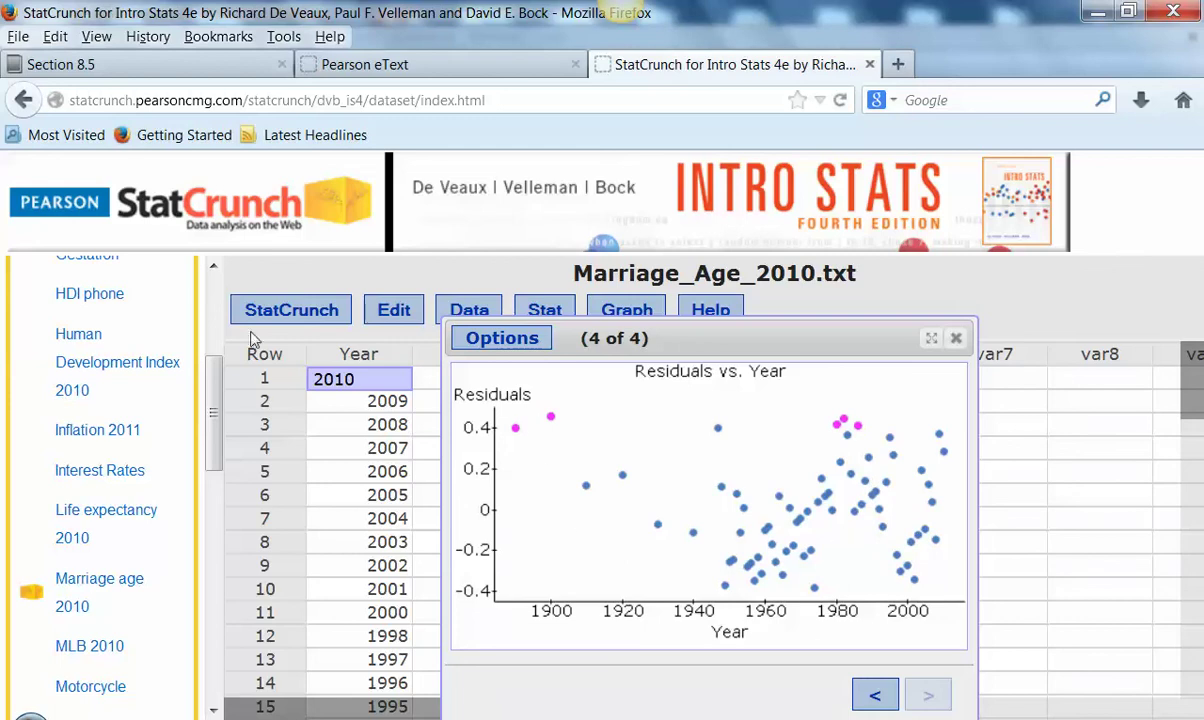
click(270, 356)
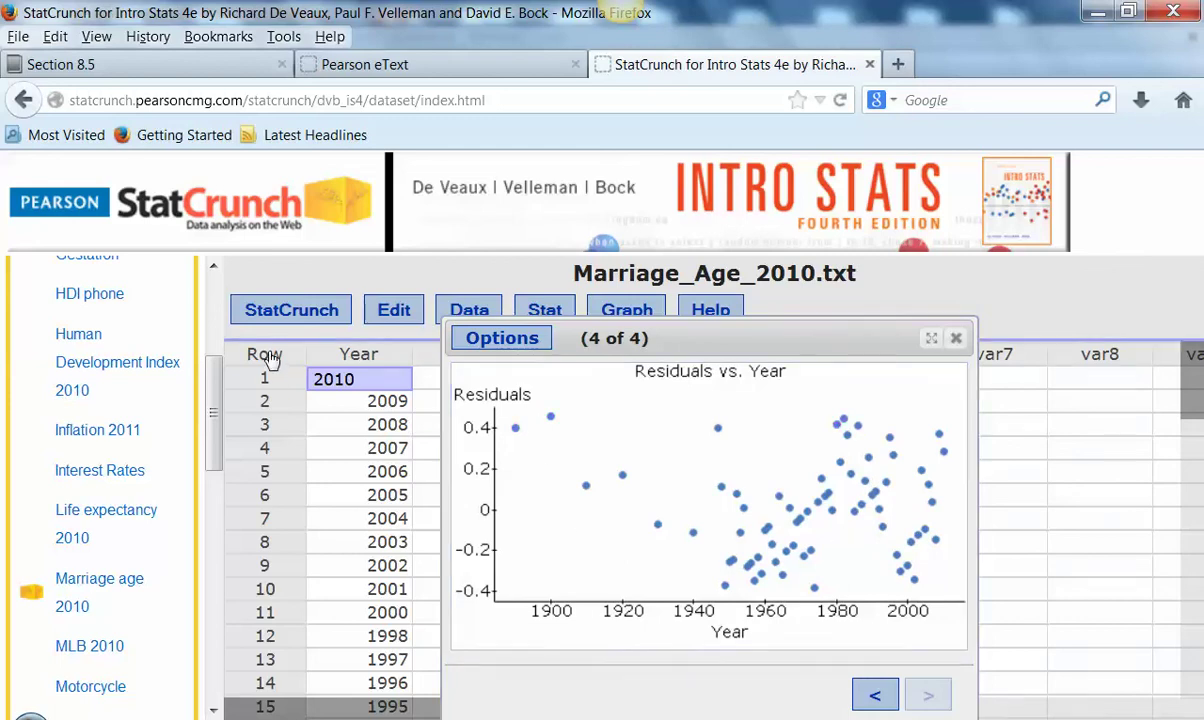
click(956, 340)
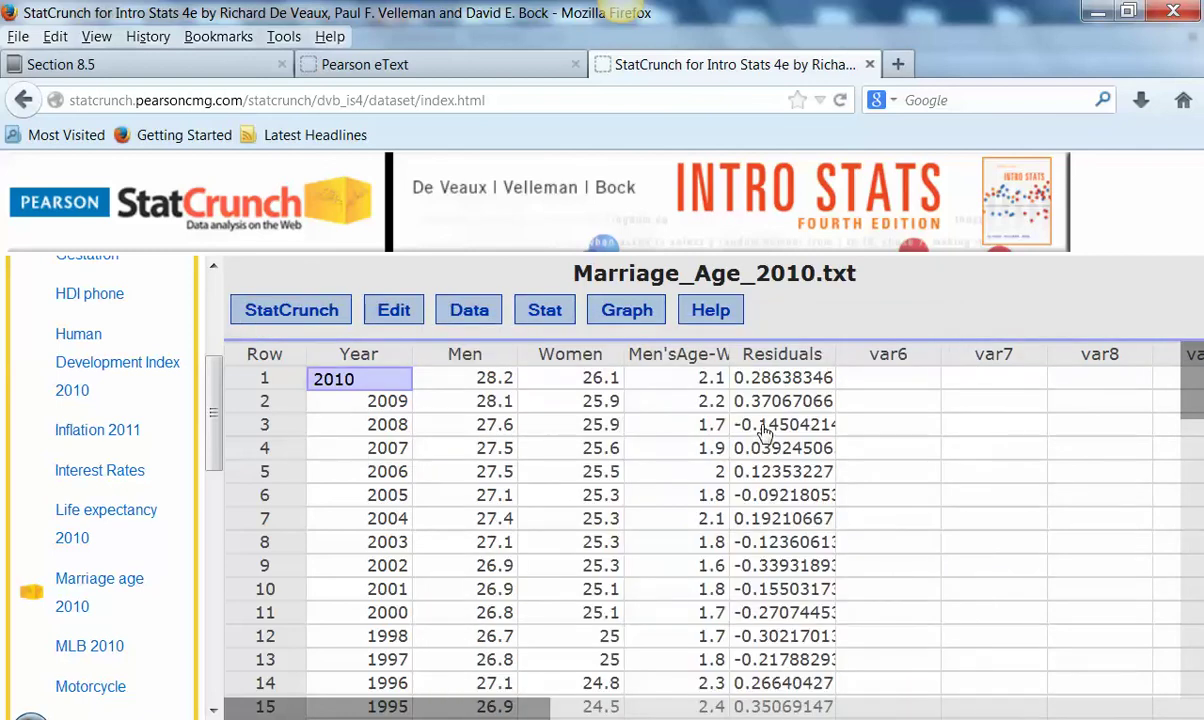
Start a new simple linear regression with X Year and Y Men'sAge-Women'sAge
click(627, 312)
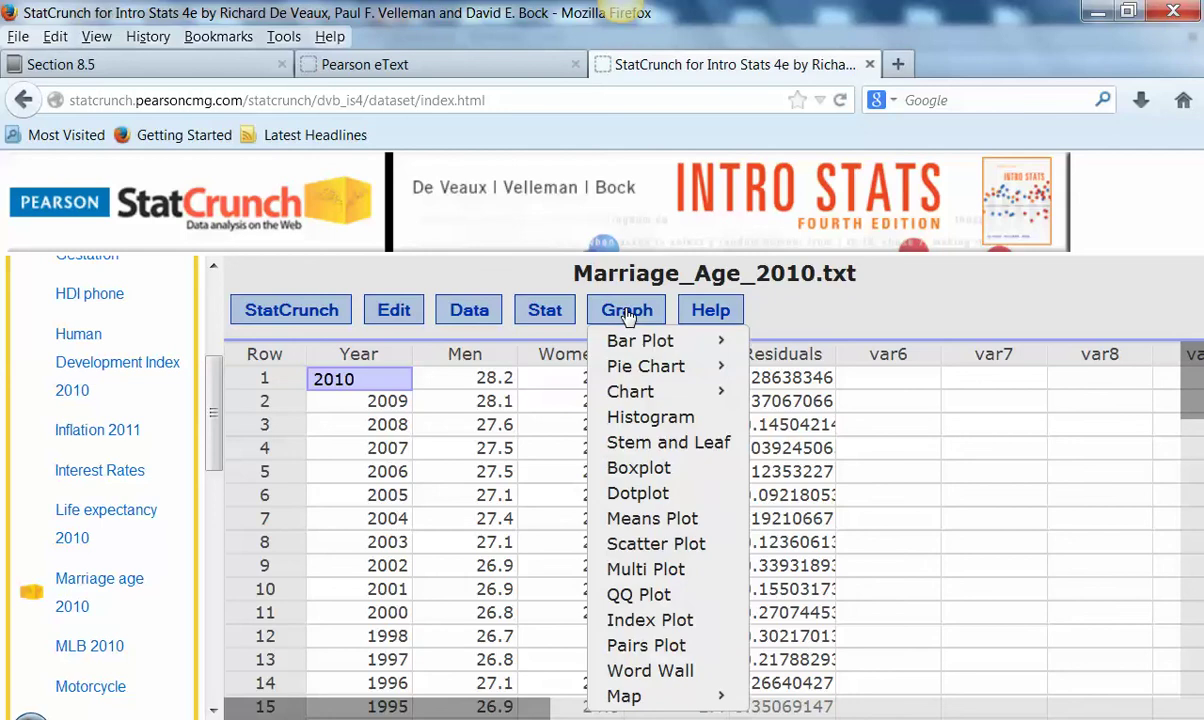
click(545, 311)
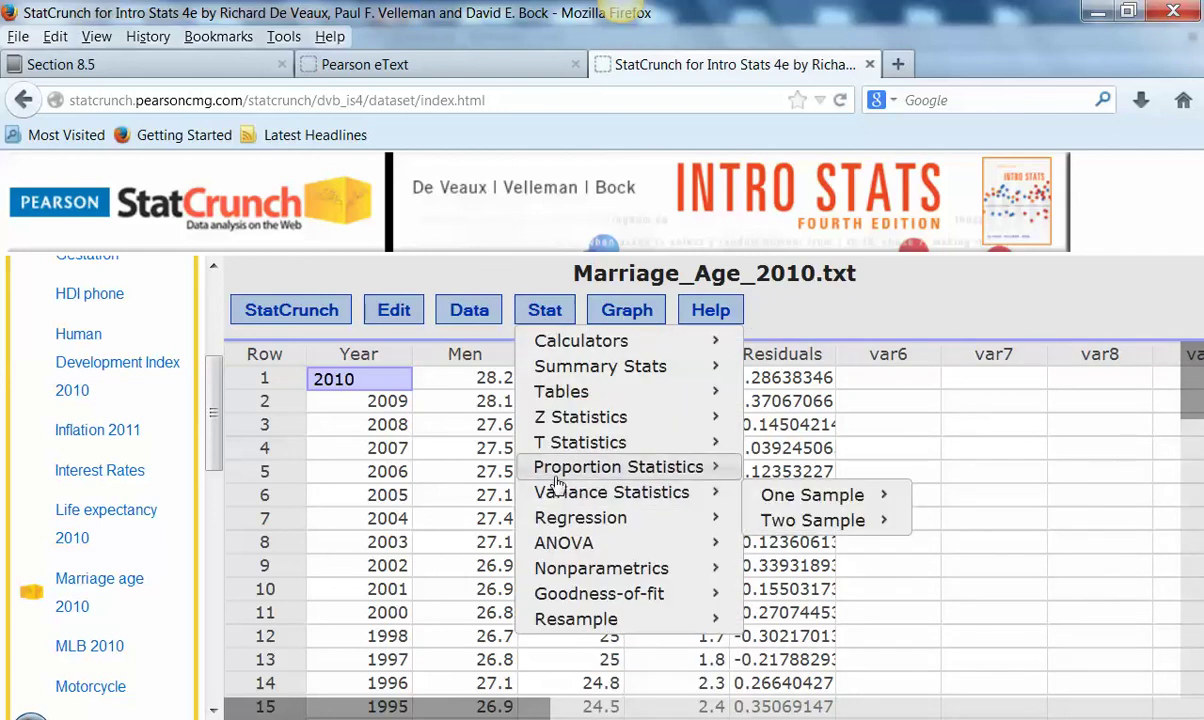
mouse_move(556, 517)
click(818, 521)
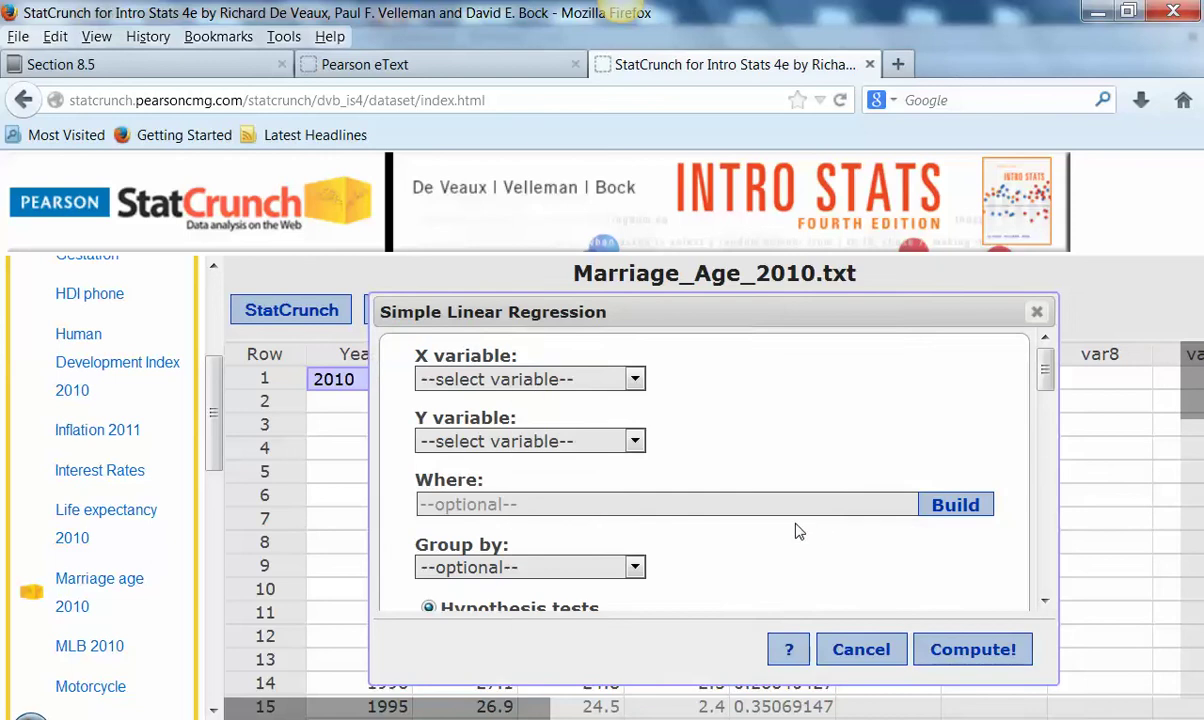
click(560, 379)
click(528, 424)
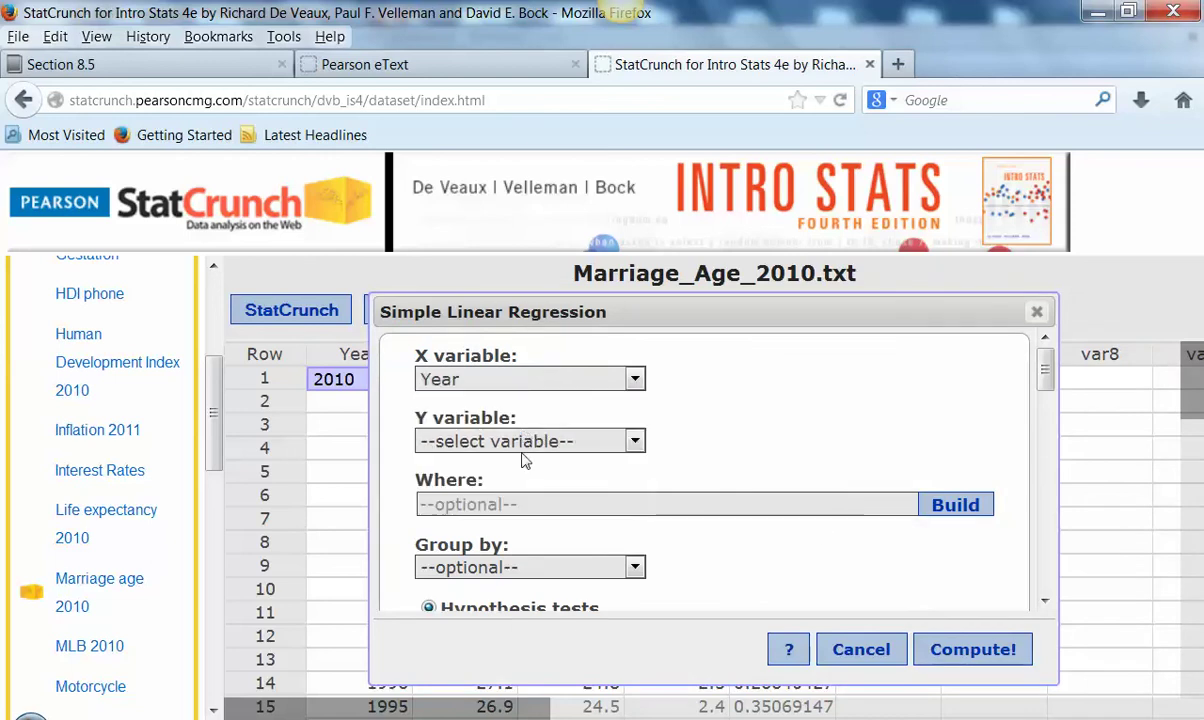
click(527, 443)
click(535, 558)
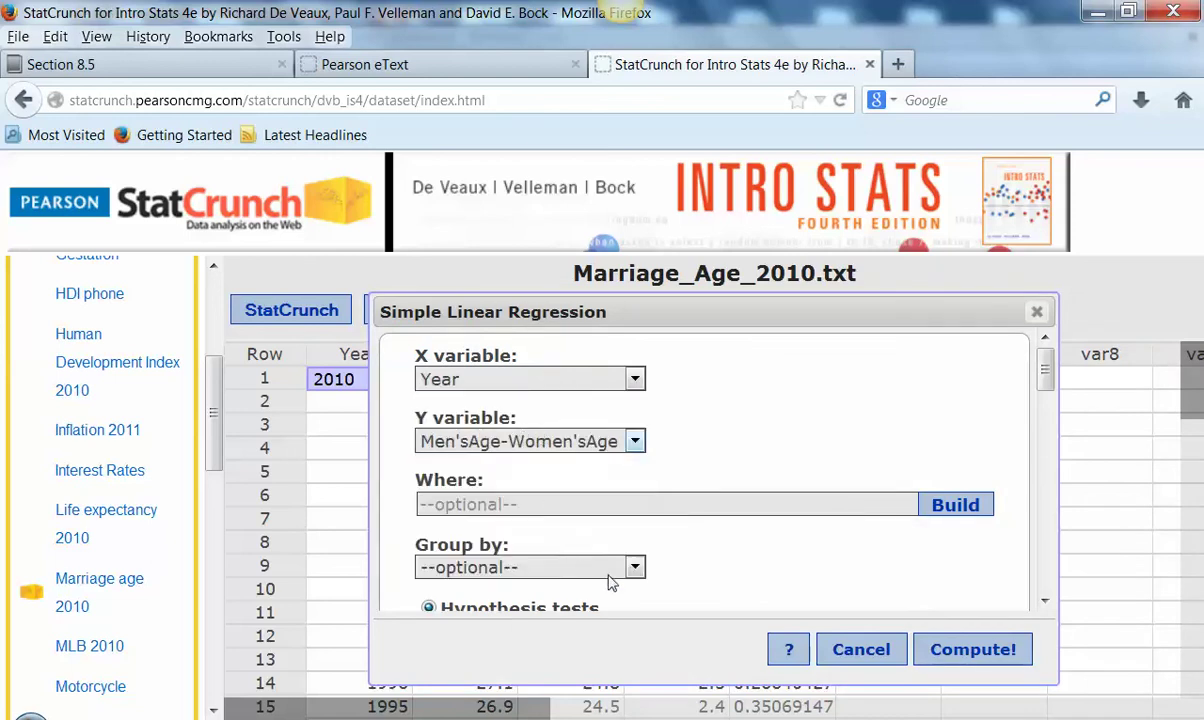
Add a histogram of residuals and a Y-values vs. residuals plot, then compute the regression
scroll(752, 578, down, 4)
scroll(750, 578, down, 4)
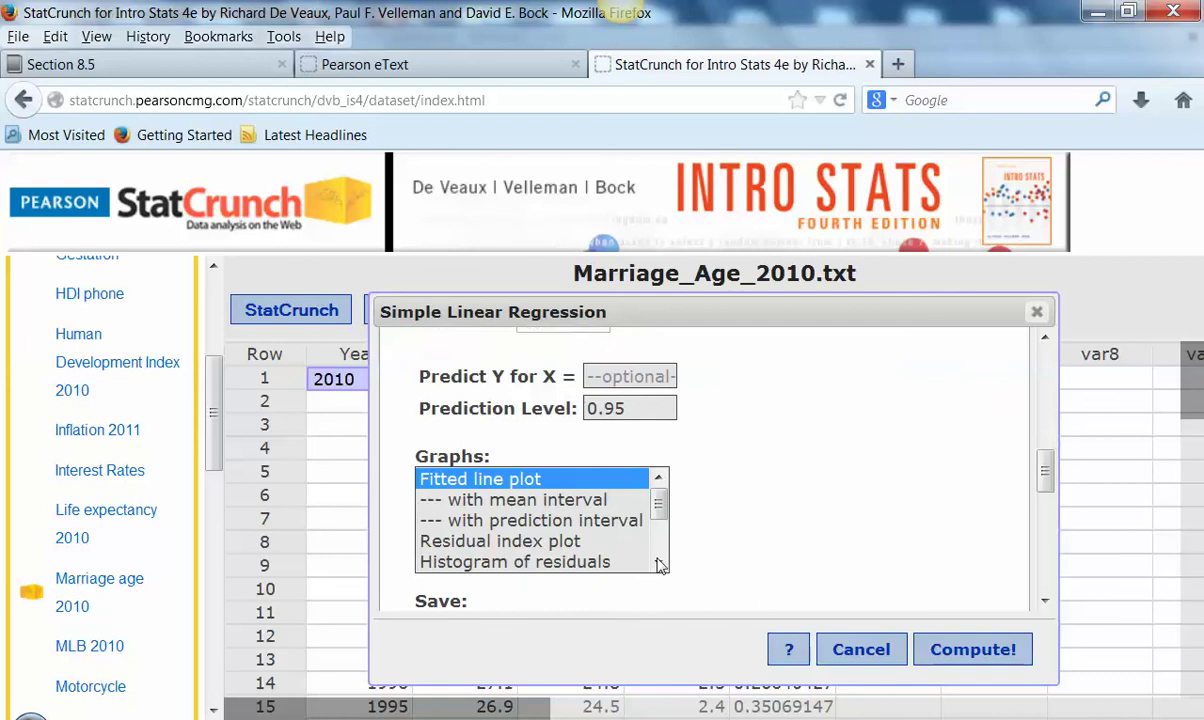
ctrl+click(558, 562)
scroll(545, 555, down, 2)
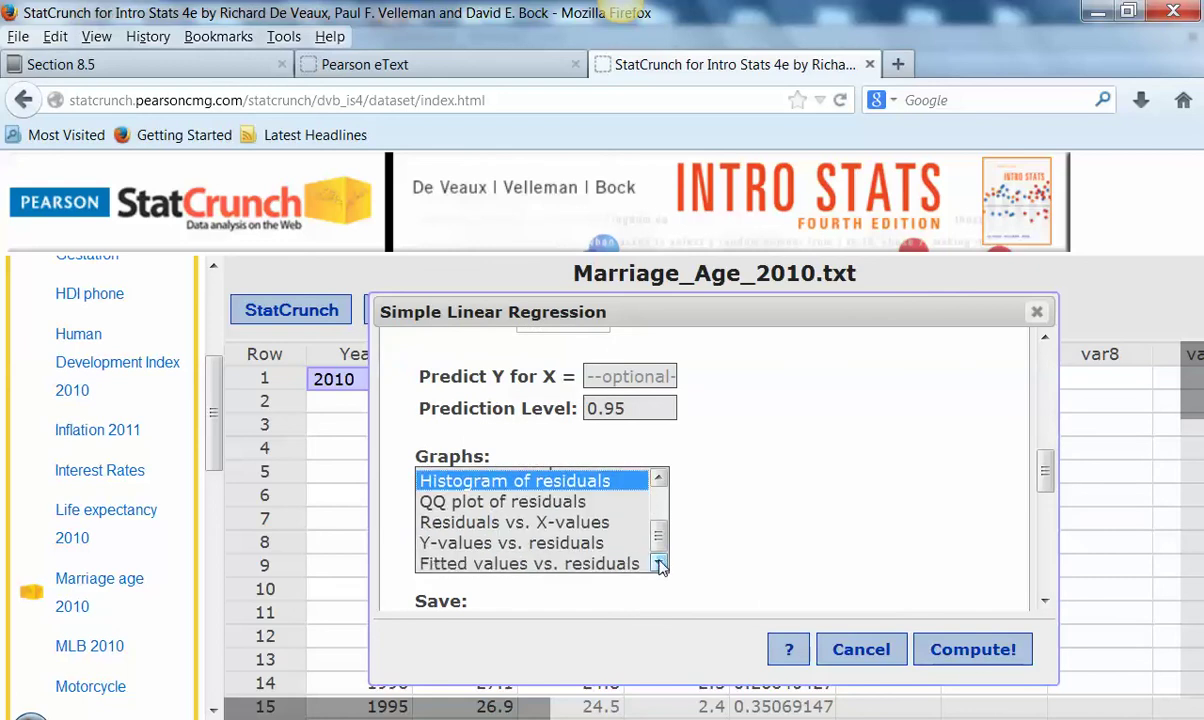
ctrl+click(539, 545)
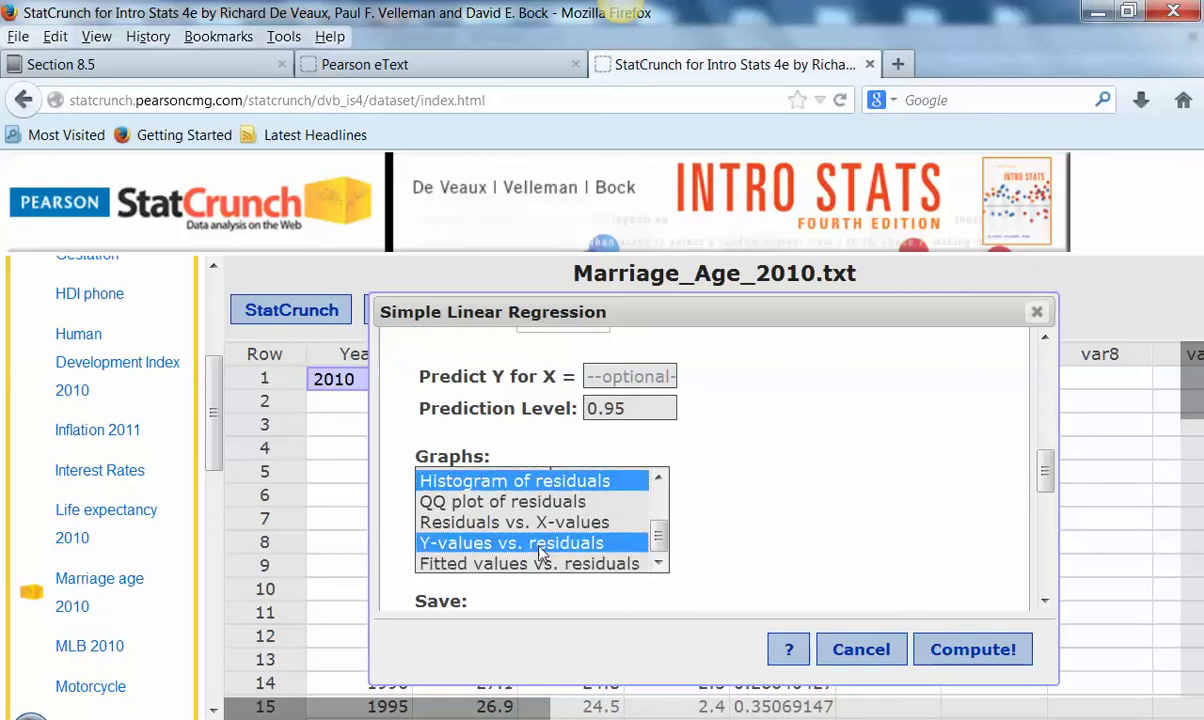
scroll(707, 558, down, 3)
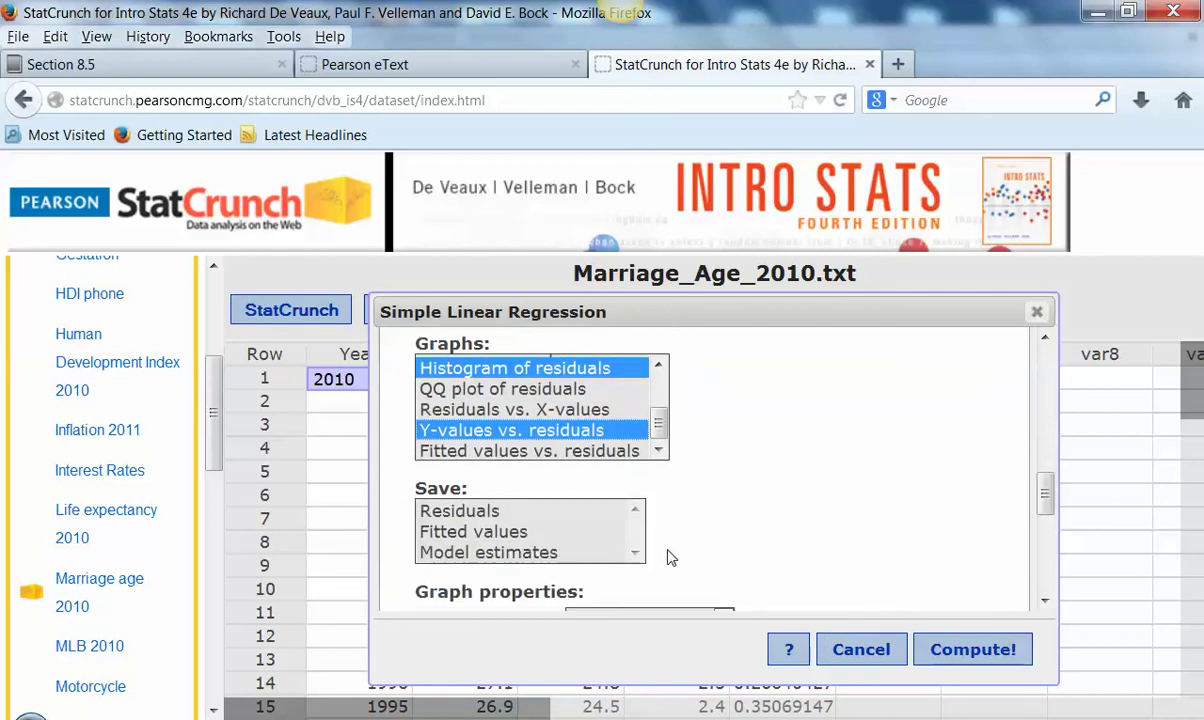
click(967, 651)
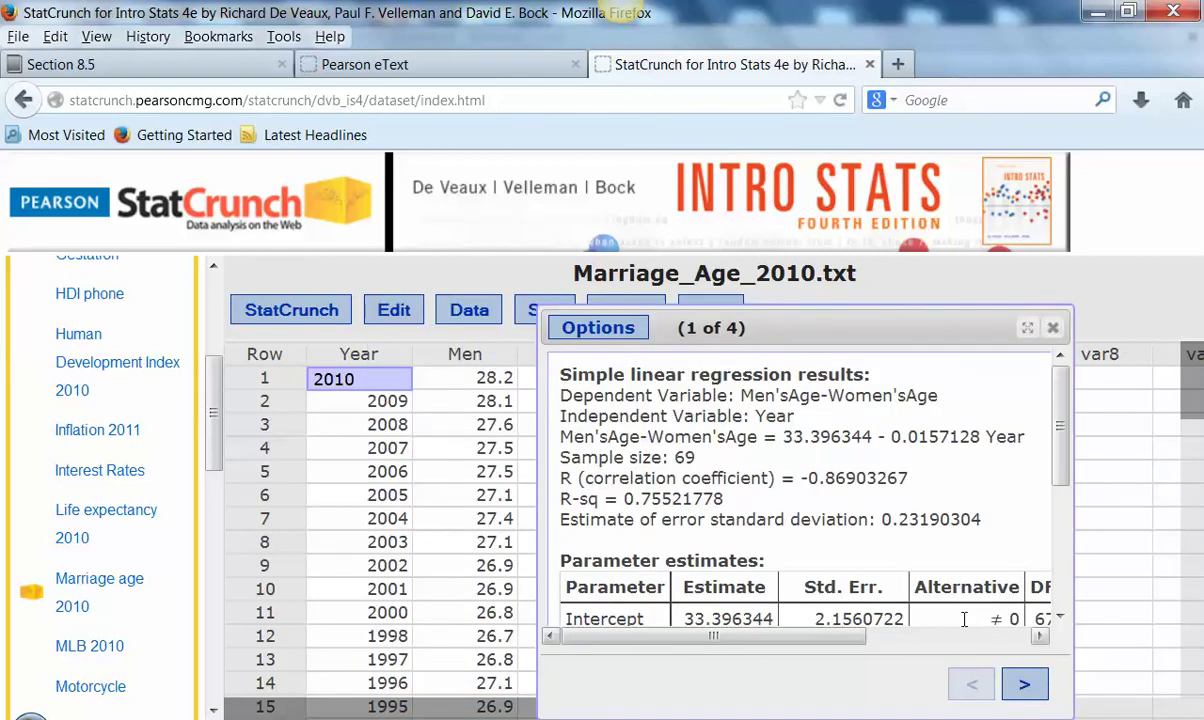
Highlight the leftmost bar of the rerun's residual histogram and reposition the graph window over the table
click(1025, 686)
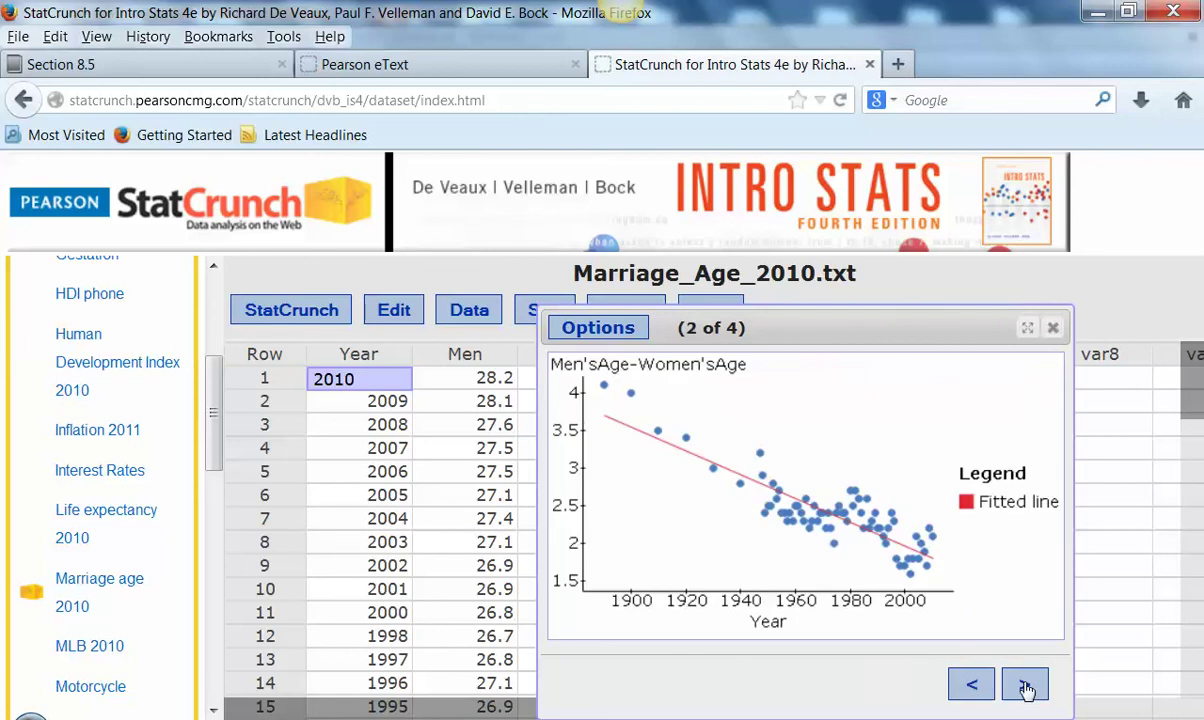
click(1025, 686)
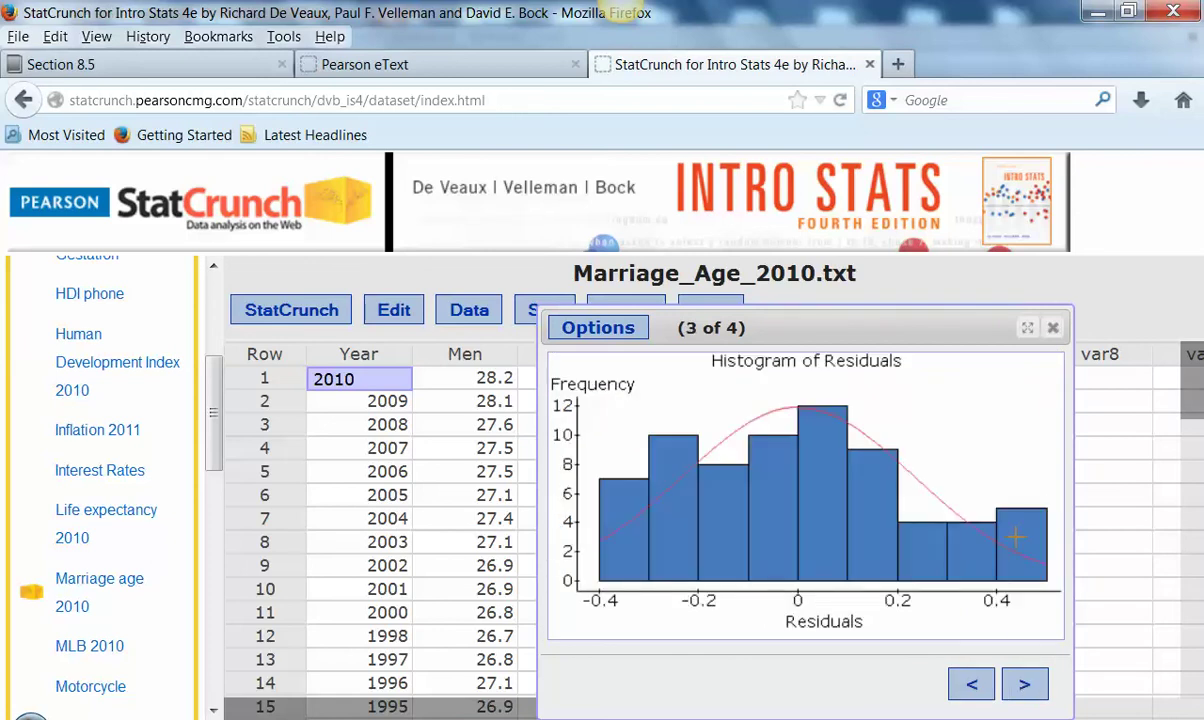
click(618, 490)
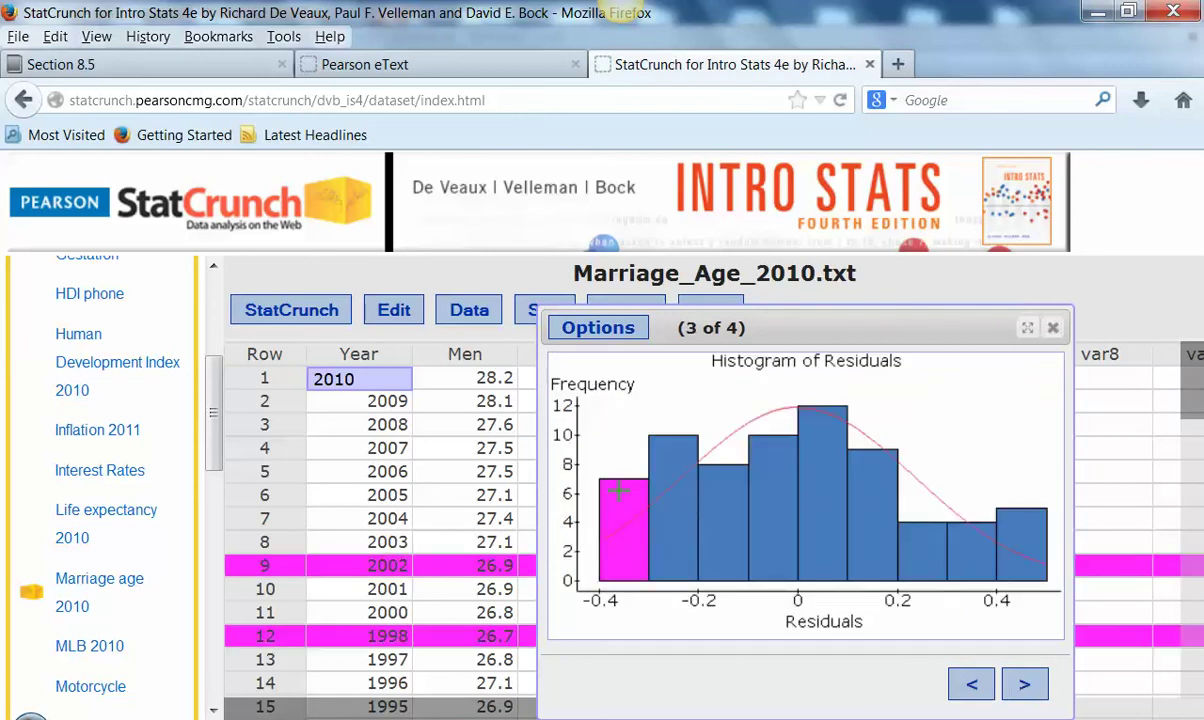
mouse_move(1188, 402)
mouse_down()
mouse_move(1194, 452)
mouse_move(1198, 420)
mouse_up()
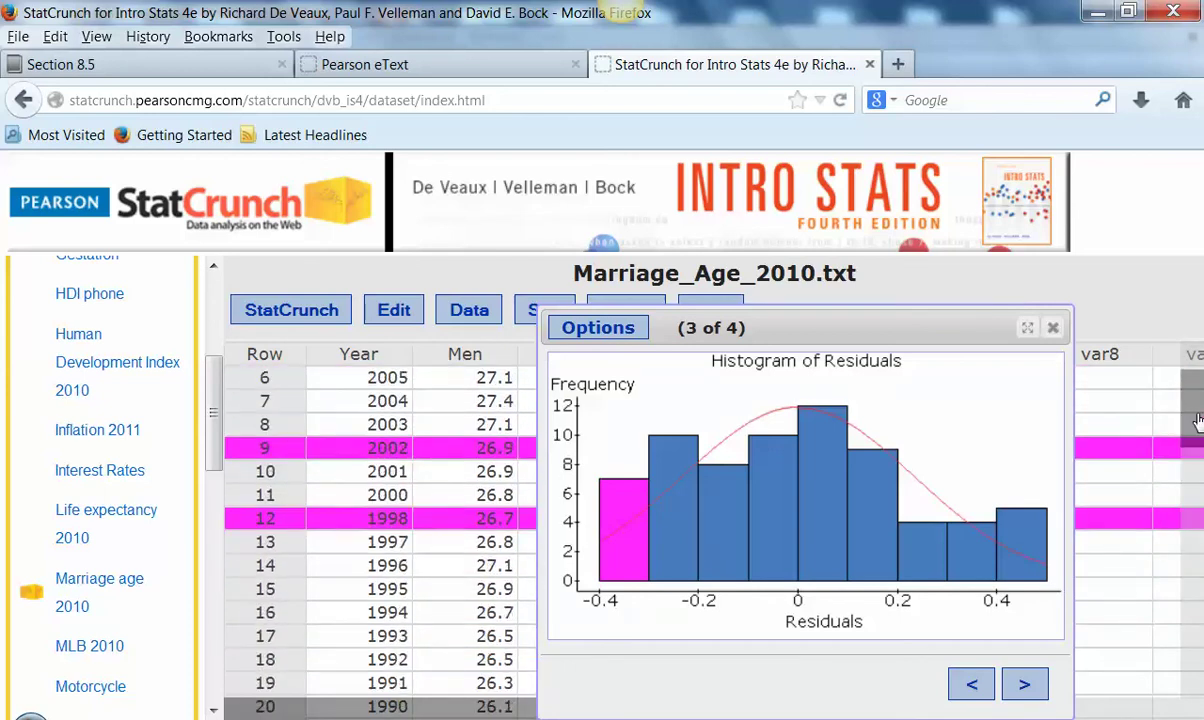
drag(908, 322, 1025, 360)
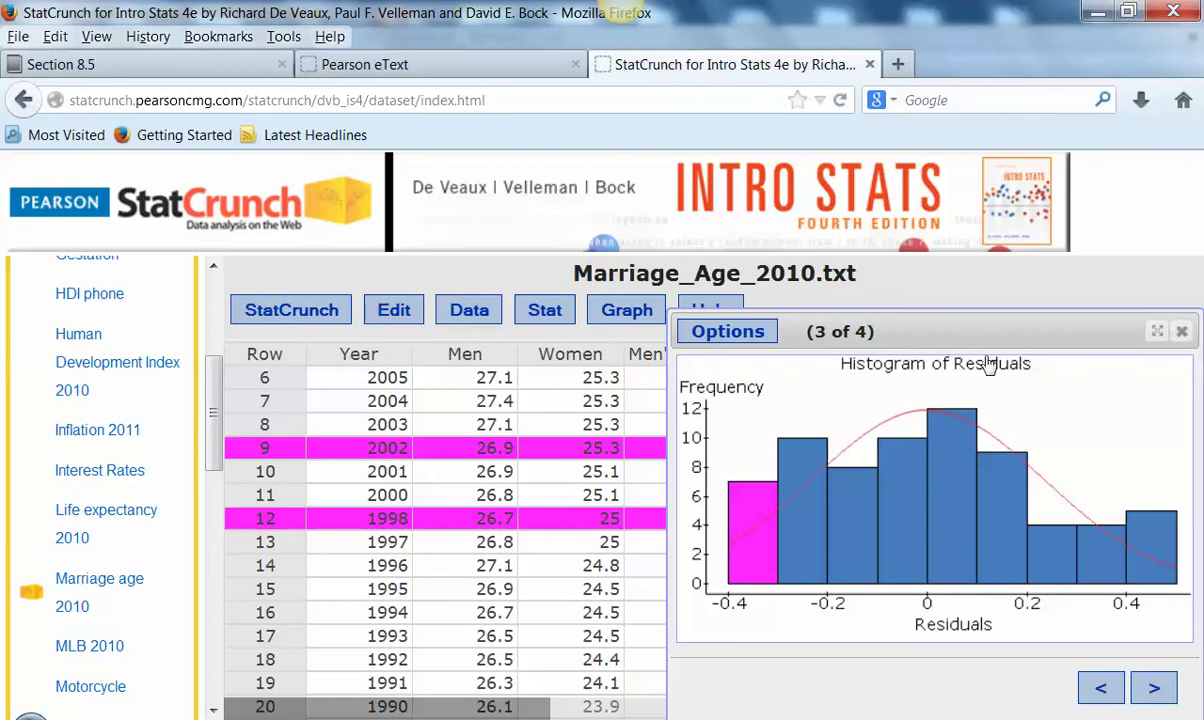
drag(958, 326, 680, 322)
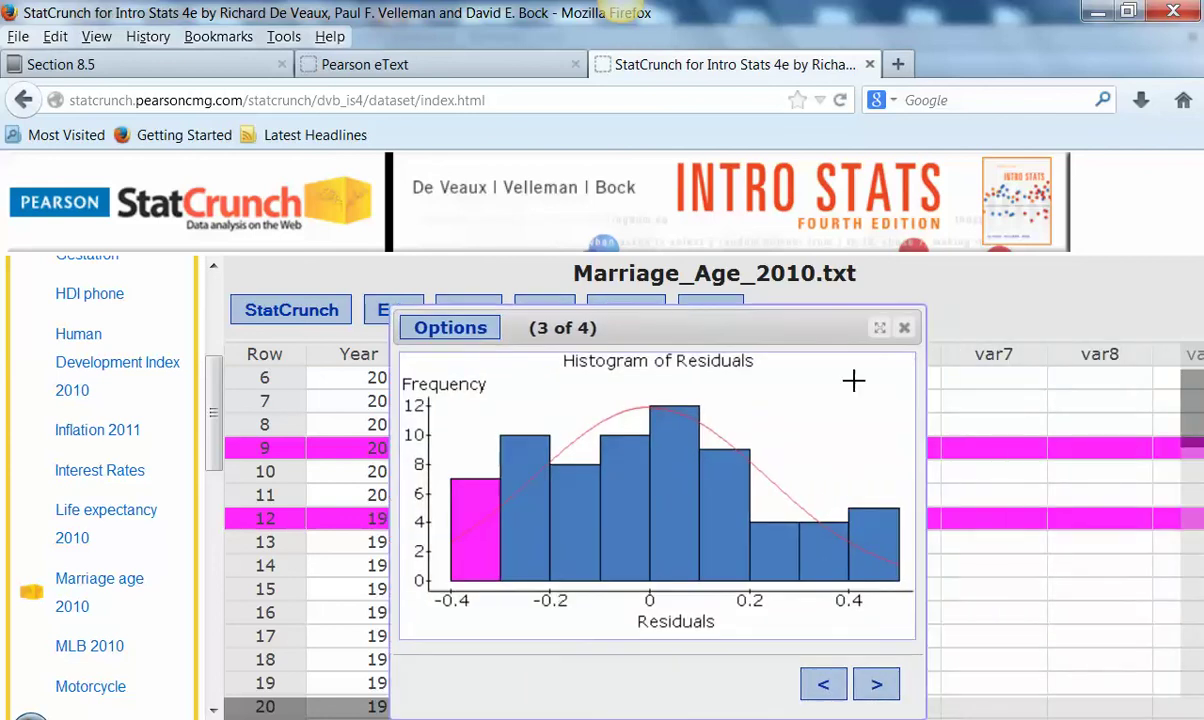
Go to the Y-values vs. residuals plot, close the regression results, and clear rows 9 and 12's highlighting
click(877, 684)
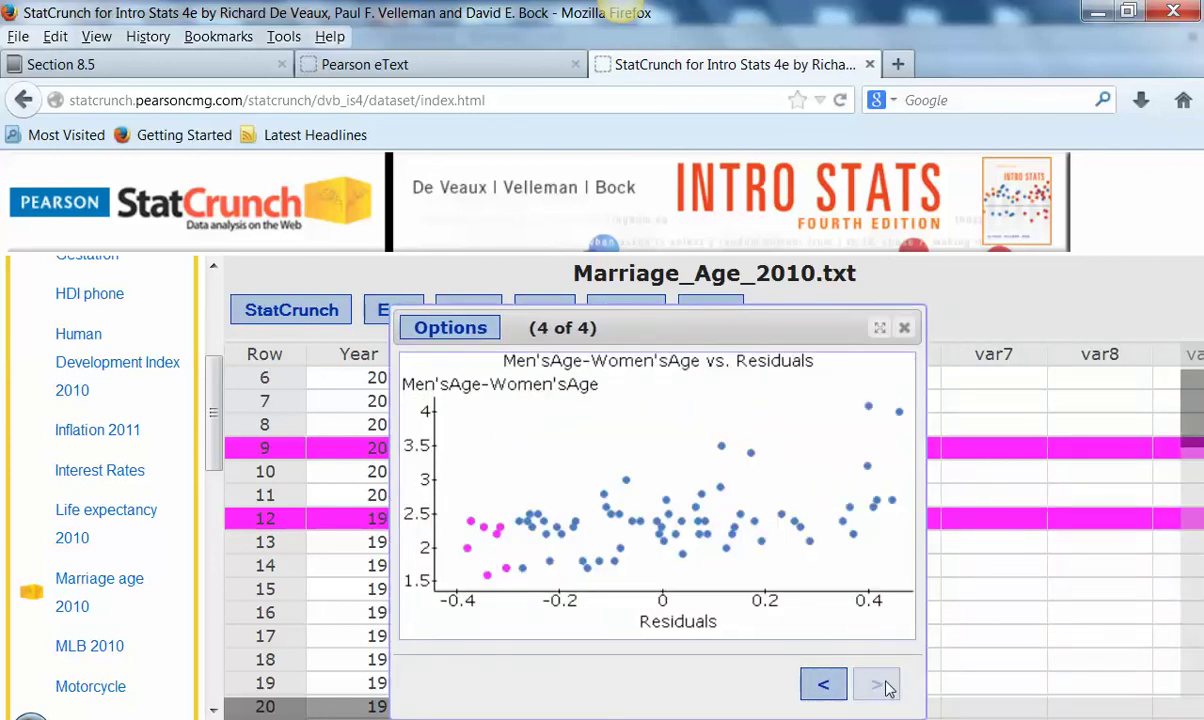
click(905, 330)
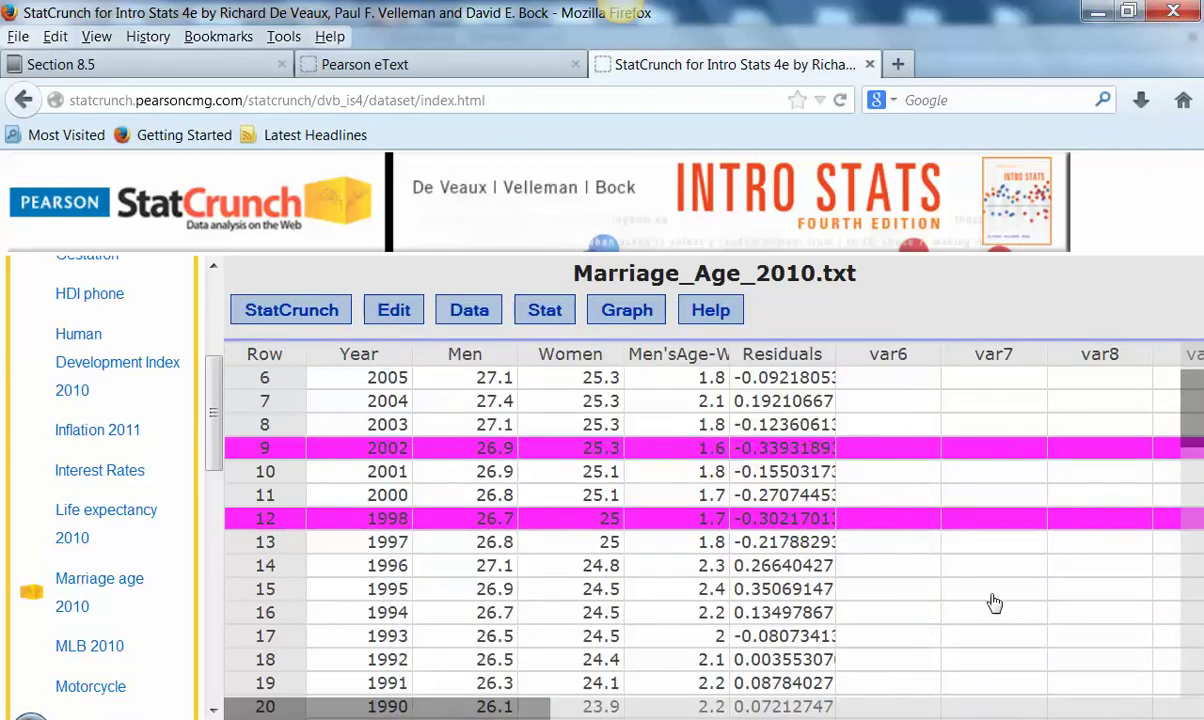
click(271, 359)
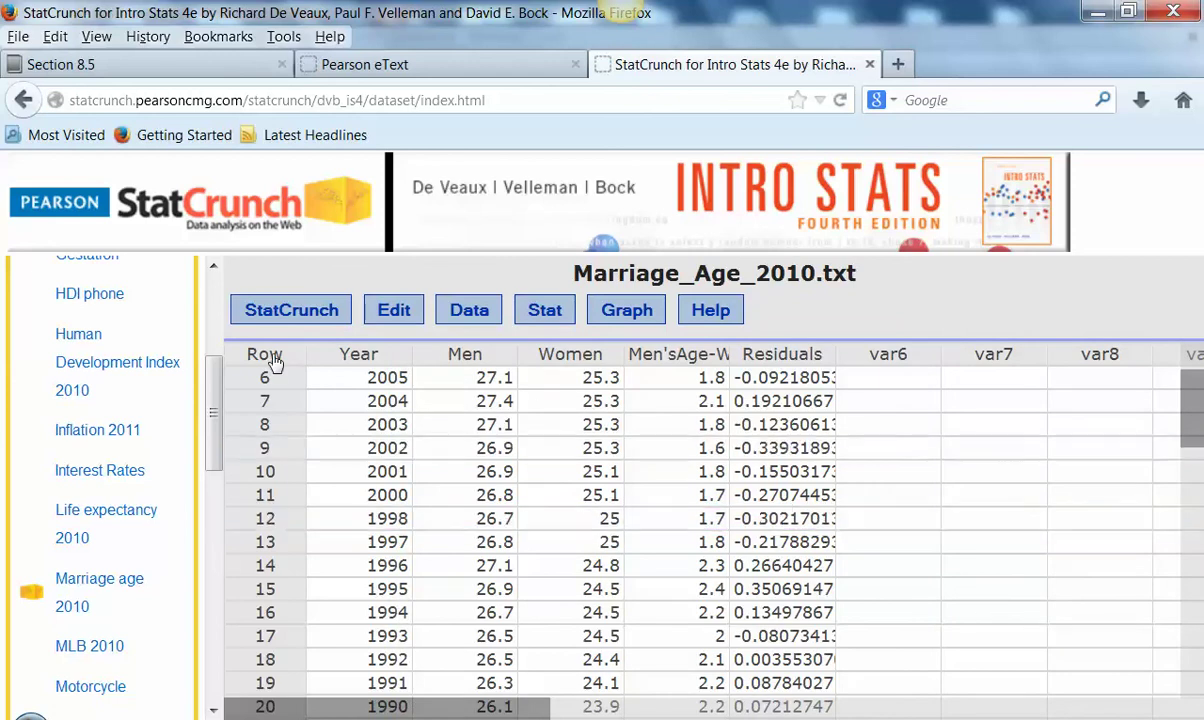